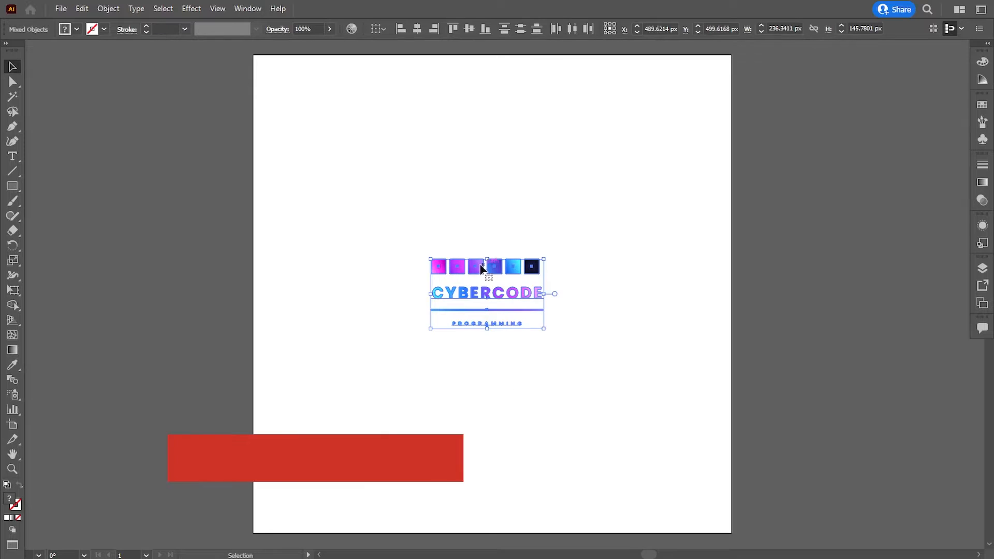
Move the colour swatches and CYBERCODE lettering off the artboard into the empty space on its left
{"action": "left_click_drag", "start_coordinate": [480, 266], "coordinate": [173, 125]}
{"action": "left_click", "coordinate": [498, 354]}
{"action": "left_click_drag", "start_coordinate": [498, 355], "coordinate": [504, 355]}
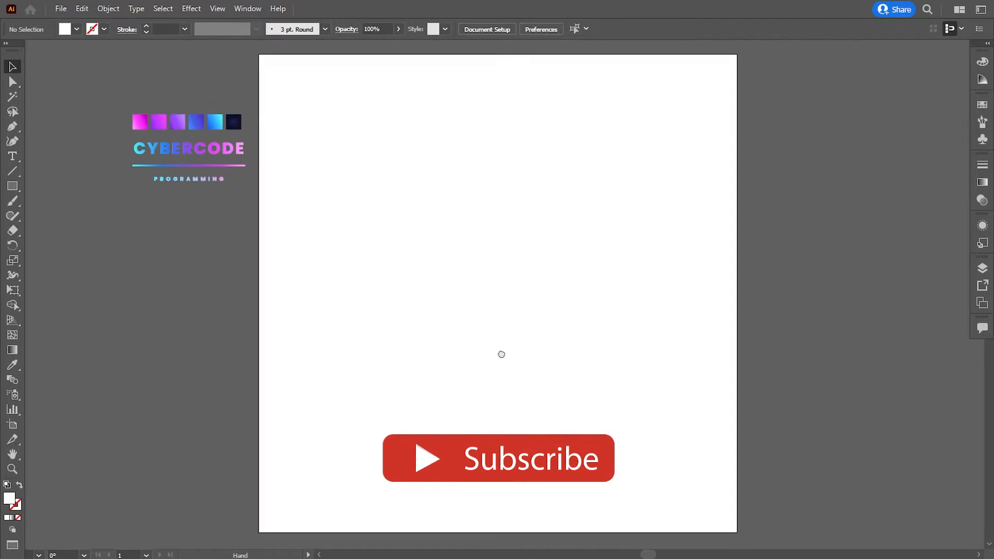
Draw a straight vertical line with the Pen tool just inside the artboard's left edge, at X 39 px
{"action": "left_click", "coordinate": [12, 128]}
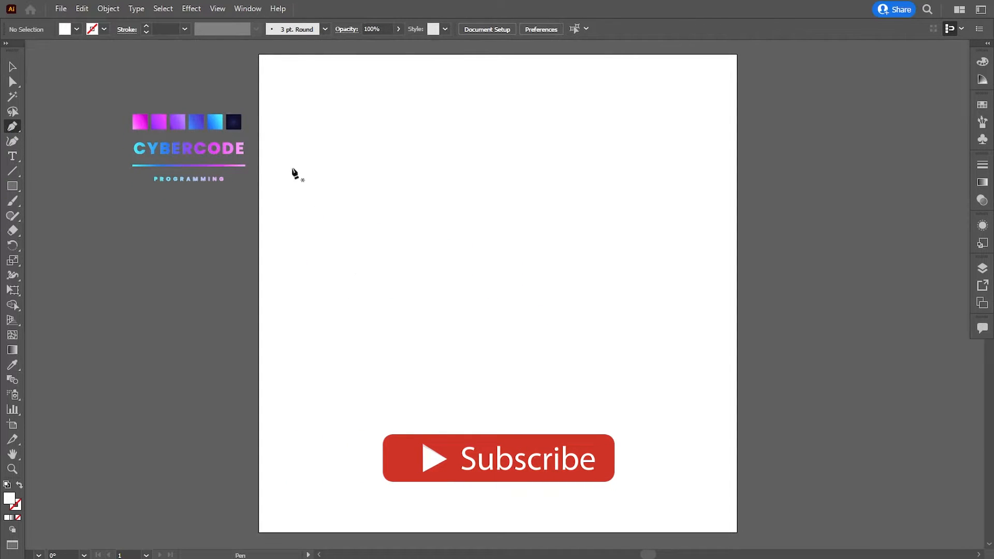
{"action": "left_click", "coordinate": [277, 106]}
{"action": "left_click", "coordinate": [294, 470], "text": "shift"}
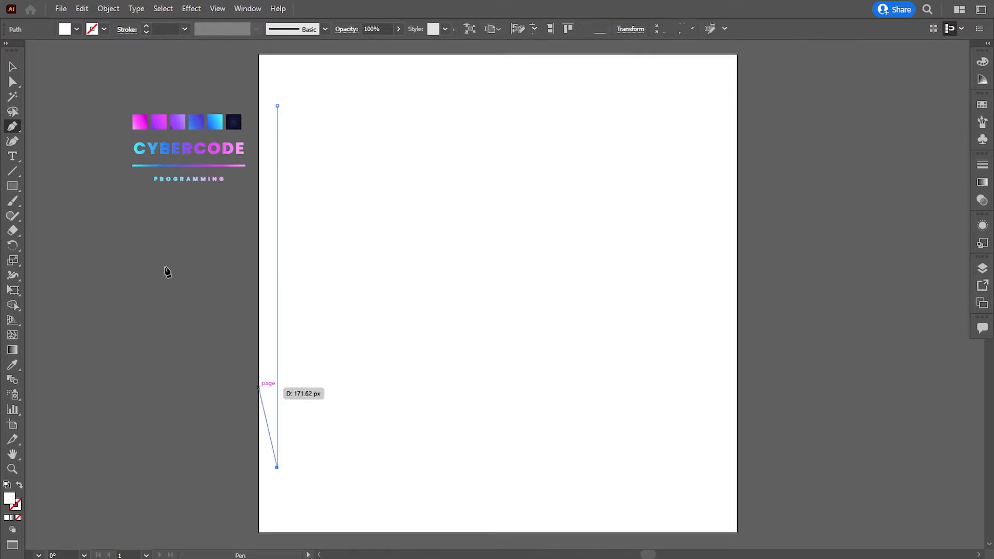
{"action": "key", "text": "v"}
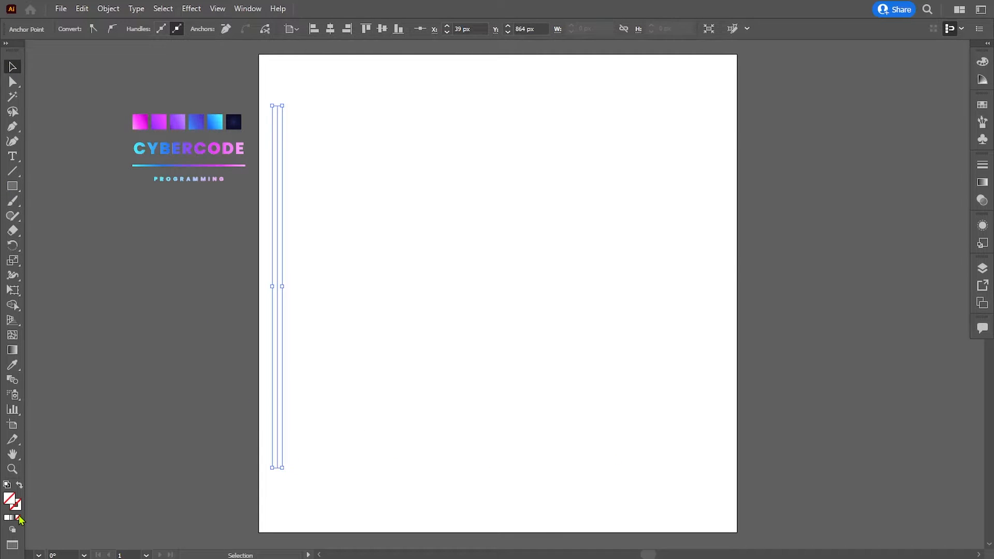
Give the vertical line no fill and a near-black 020202 stroke
{"action": "left_click", "coordinate": [8, 517]}
{"action": "double_click", "coordinate": [15, 503]}
{"action": "left_click", "coordinate": [655, 201]}
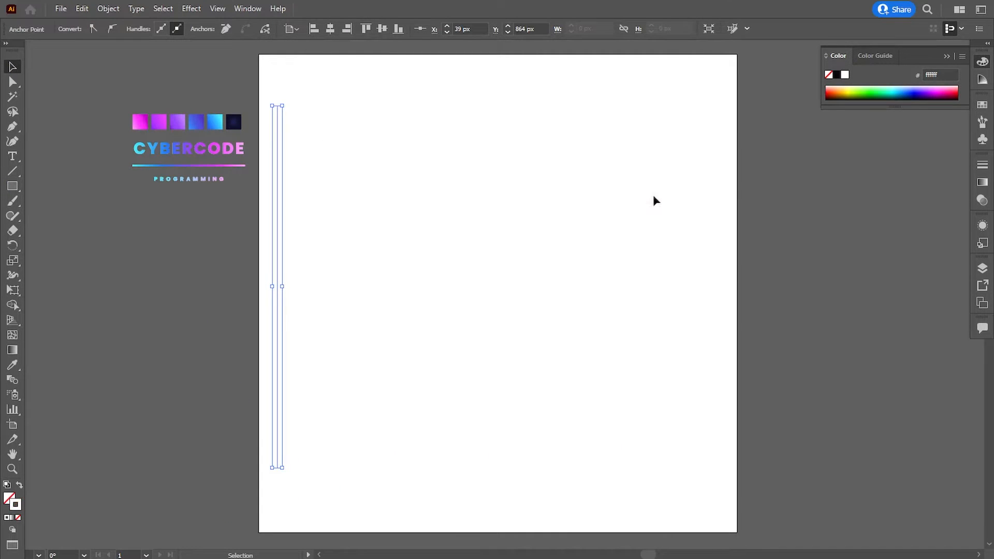
{"action": "double_click", "coordinate": [15, 505]}
{"action": "left_click_drag", "start_coordinate": [351, 333], "coordinate": [334, 348]}
{"action": "left_click", "coordinate": [622, 202]}
{"action": "left_click", "coordinate": [323, 309]}
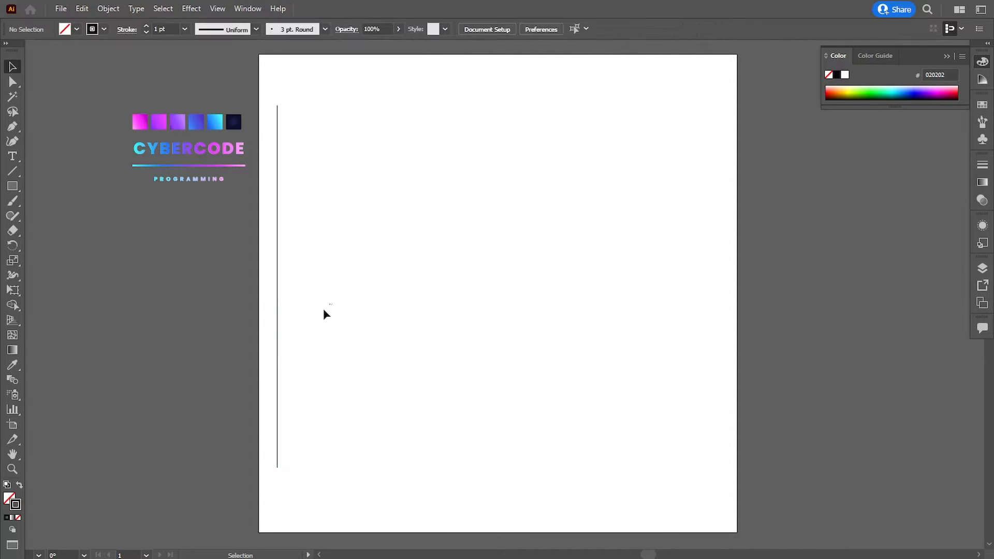
Set the vertical line's stroke weight to 2 pt
{"action": "left_click", "coordinate": [277, 342]}
{"action": "left_click", "coordinate": [185, 31]}
{"action": "left_click", "coordinate": [192, 97]}
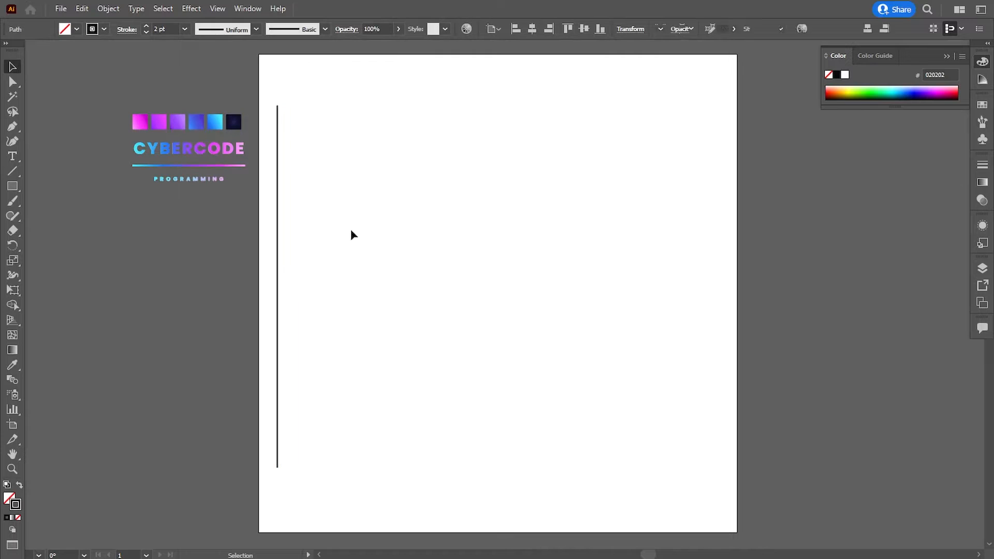
{"action": "left_click", "coordinate": [350, 229]}
Duplicate the vertical line a short distance to the right and repeat the copy until 17 evenly spaced lines span the artboard
{"action": "left_click_drag", "start_coordinate": [278, 275], "coordinate": [306, 280]}
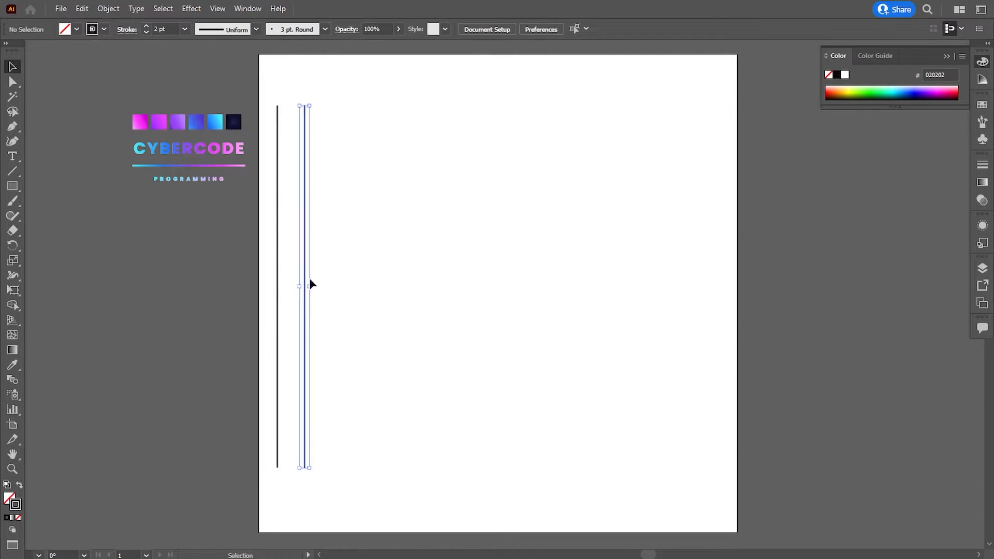
{"action": "left_click", "coordinate": [315, 303]}
{"action": "left_click", "coordinate": [305, 298]}
{"action": "key", "text": "ctrl+d"}
{"action": "key", "text": "ctrl+d"}
{"action": "key", "text": "ctrl+d"}
{"action": "key", "text": "ctrl+d"}
{"action": "key", "text": "ctrl+d"}
{"action": "key", "text": "ctrl+d"}
{"action": "key", "text": "ctrl+d"}
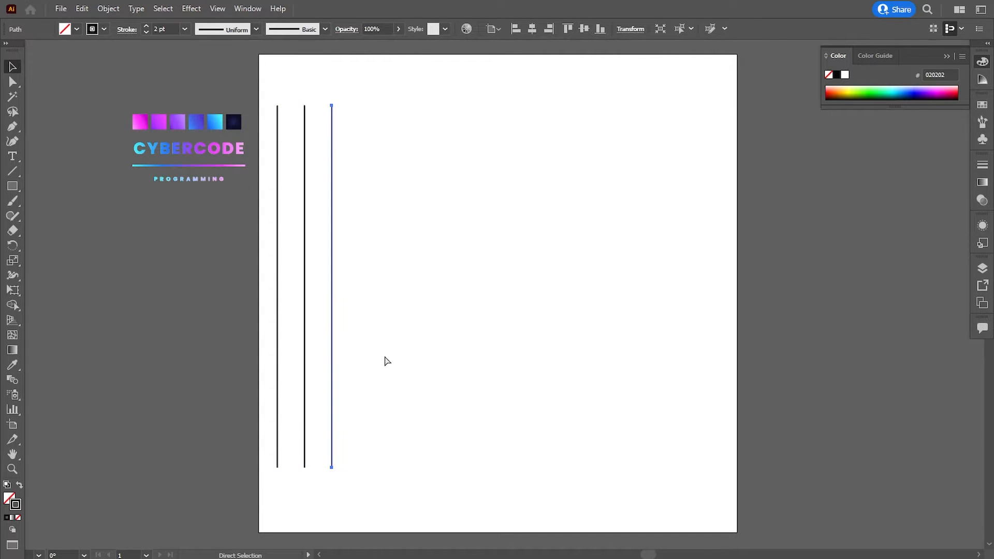
{"action": "key", "text": "ctrl+d"}
{"action": "key", "text": "ctrl+d"}
{"action": "key", "text": "ctrl+d"}
{"action": "key", "text": "ctrl+d"}
{"action": "key", "text": "ctrl+d"}
{"action": "key", "text": "ctrl+d"}
{"action": "key", "text": "ctrl+d"}
{"action": "key", "text": "ctrl+d"}
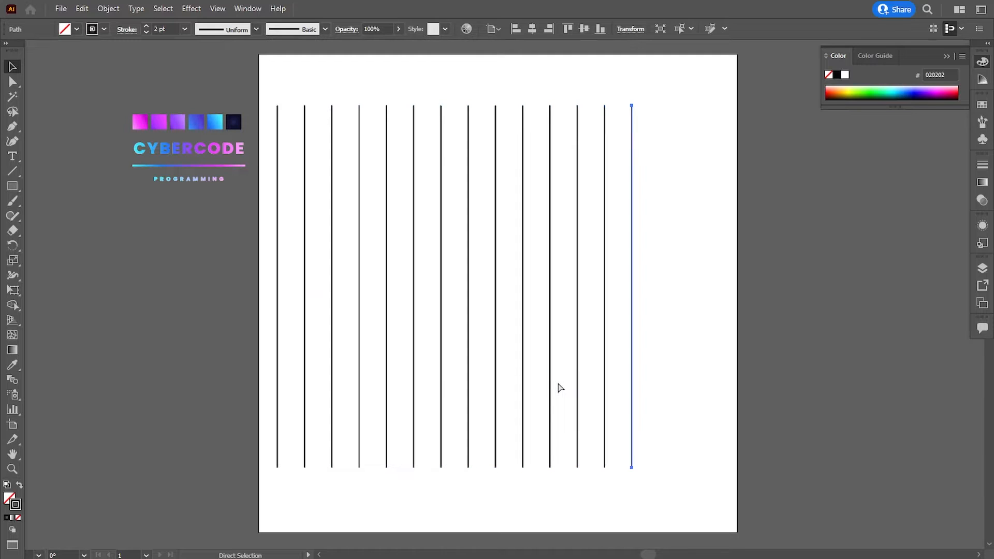
Select all the vertical lines and stretch them up and down close to the artboard's top and bottom edges
{"action": "left_click_drag", "start_coordinate": [753, 321], "coordinate": [220, 390]}
{"action": "left_click_drag", "start_coordinate": [496, 105], "coordinate": [496, 76]}
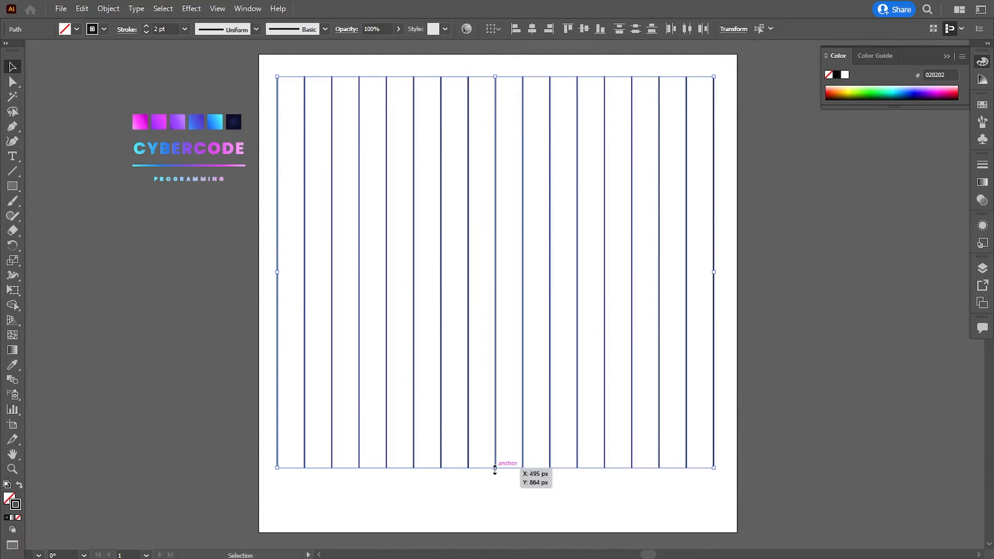
{"action": "left_click_drag", "start_coordinate": [495, 468], "coordinate": [495, 510]}
Create a reflected copy of the vertical lines with the axis angle set to 30°
{"action": "right_click", "coordinate": [478, 267]}
{"action": "mouse_move", "coordinate": [524, 463]}
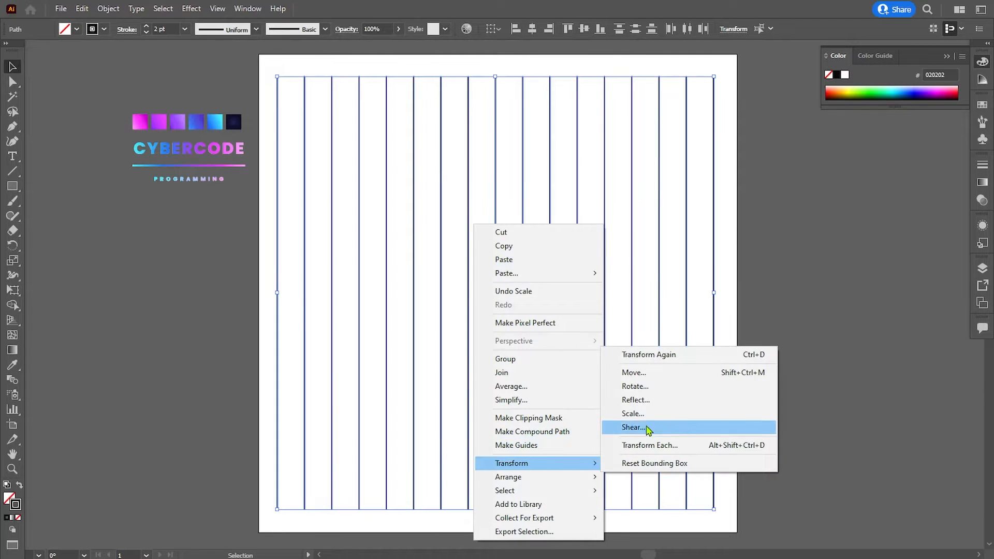
{"action": "left_click", "coordinate": [632, 401]}
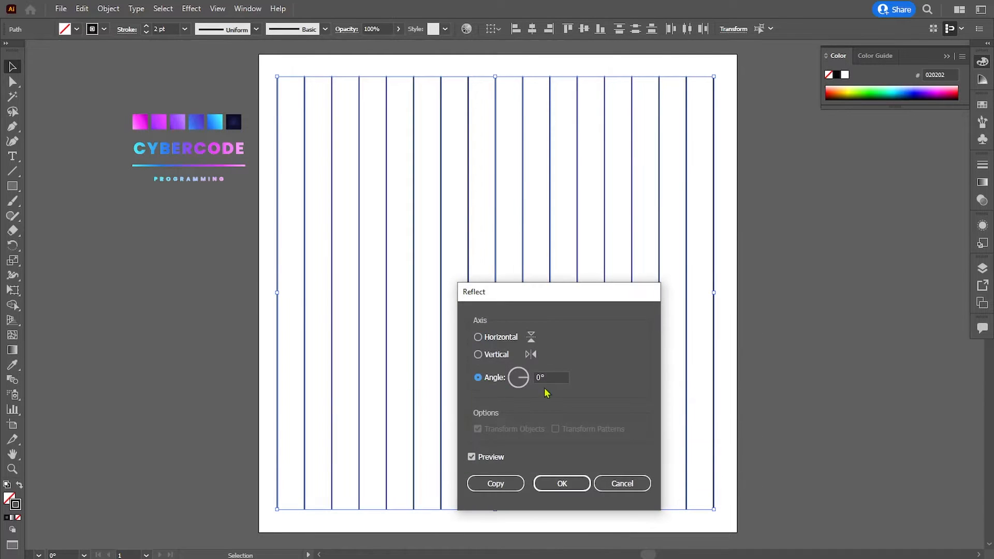
{"action": "left_click", "coordinate": [536, 378]}
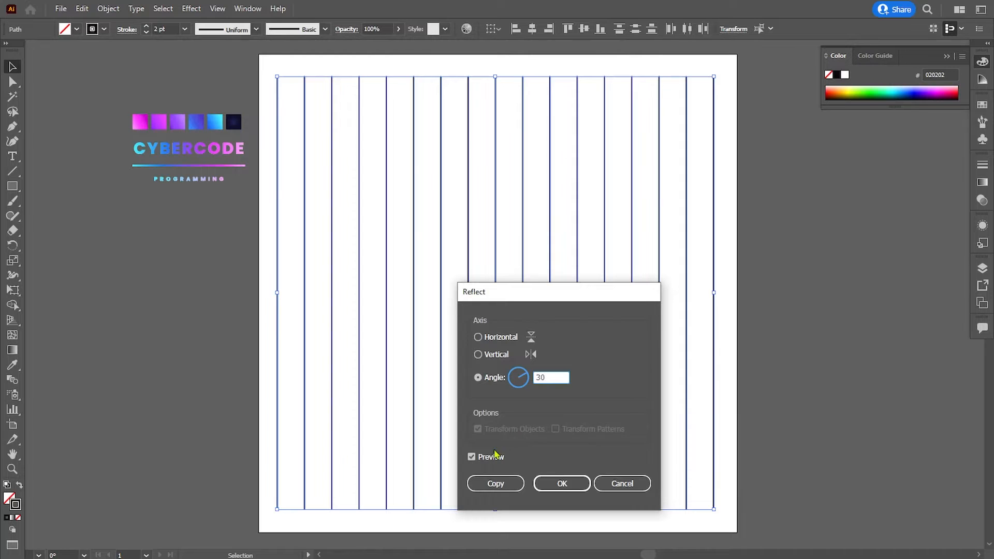
{"action": "left_click", "coordinate": [471, 457]}
{"action": "left_click", "coordinate": [470, 457]}
{"action": "left_click", "coordinate": [486, 484]}
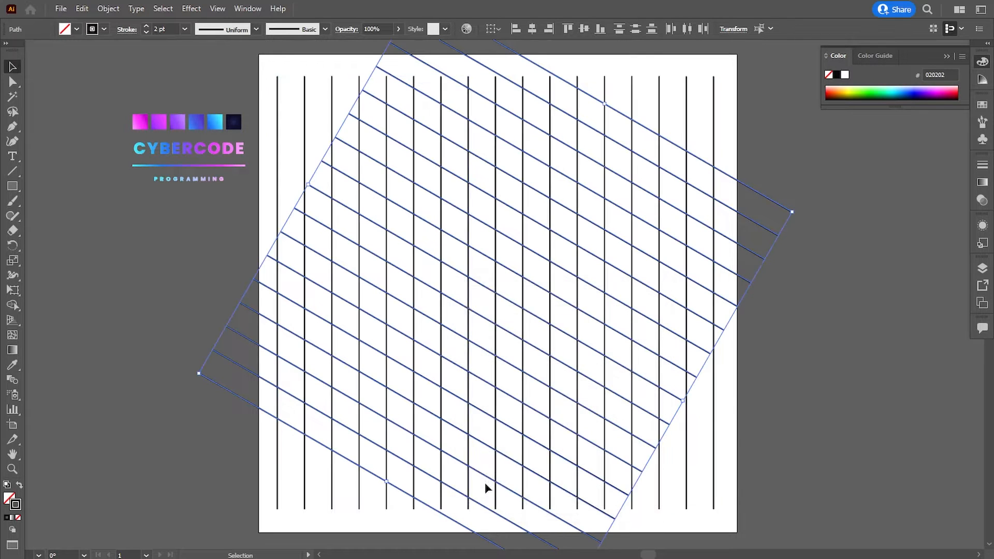
Create a copy of the slanted lines reflected across the horizontal axis to complete the isometric grid
{"action": "right_click", "coordinate": [472, 293]}
{"action": "mouse_move", "coordinate": [527, 463]}
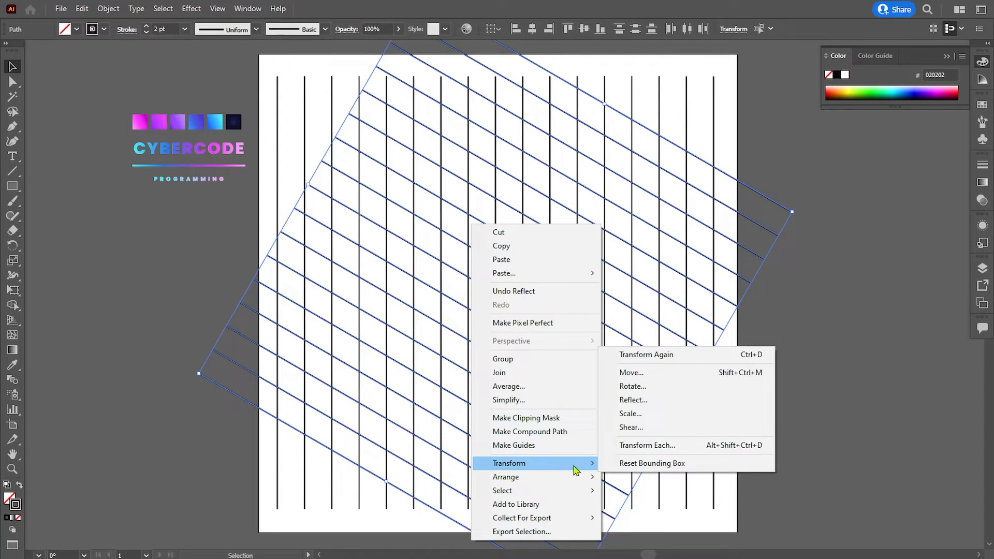
{"action": "left_click", "coordinate": [633, 400]}
{"action": "left_click", "coordinate": [477, 337]}
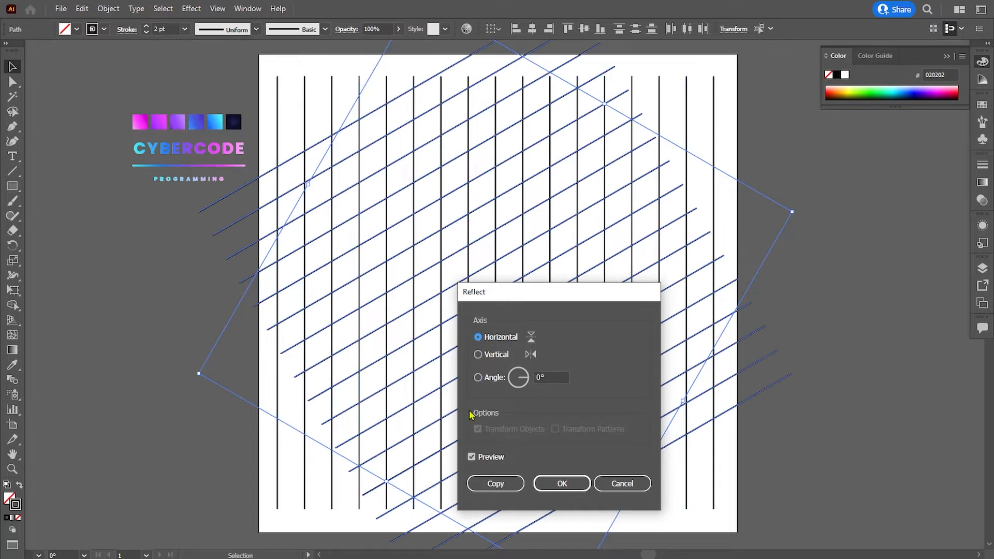
{"action": "left_click", "coordinate": [495, 483]}
Select the whole isometric grid and set its fill colour to 423434
{"action": "left_click_drag", "start_coordinate": [267, 96], "coordinate": [796, 468]}
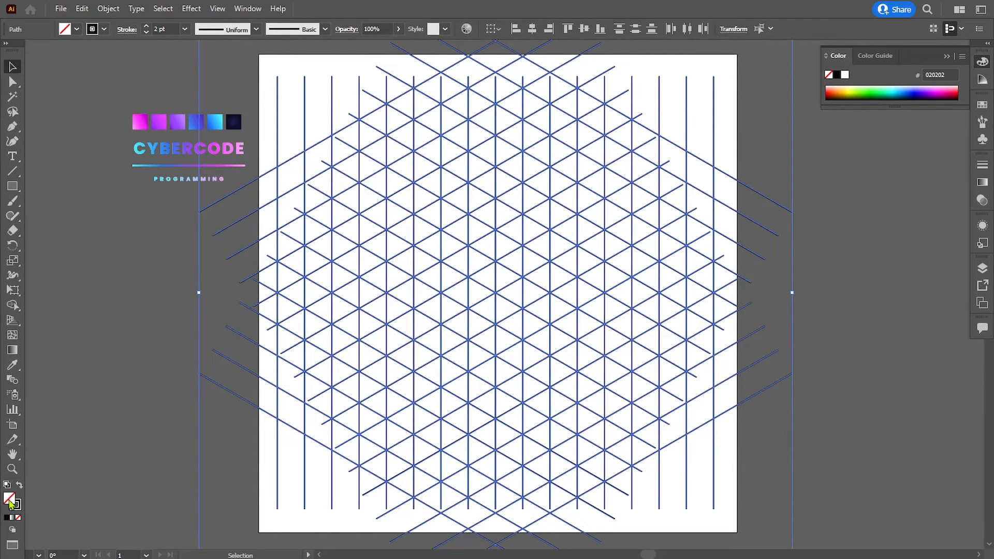
{"action": "double_click", "coordinate": [11, 501]}
{"action": "type", "text": "423434"}
{"action": "left_click", "coordinate": [624, 195]}
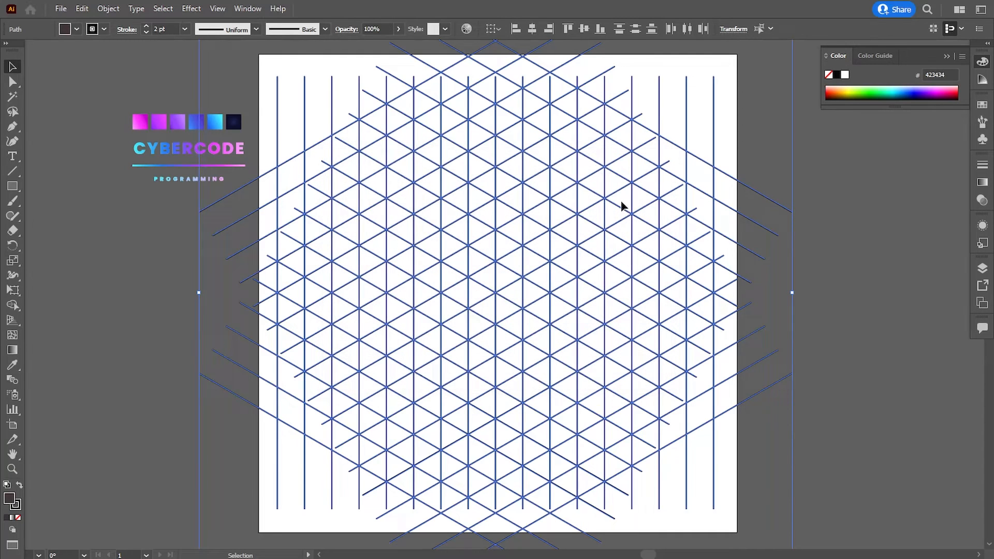
Merge grid triangles with the Shape Builder into two slanted bars forming a left-pointing chevron
{"action": "left_click", "coordinate": [18, 303]}
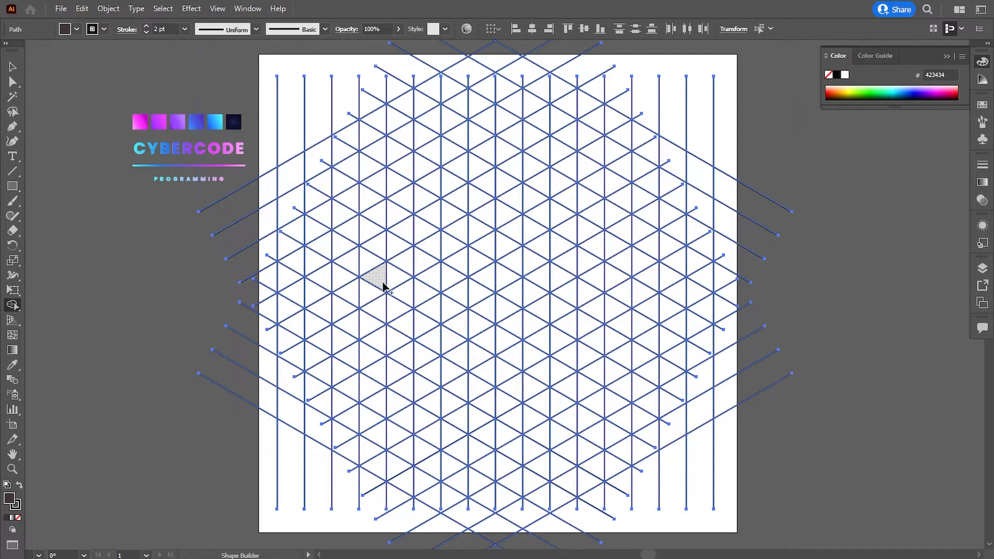
{"action": "left_click_drag", "start_coordinate": [382, 282], "coordinate": [417, 298]}
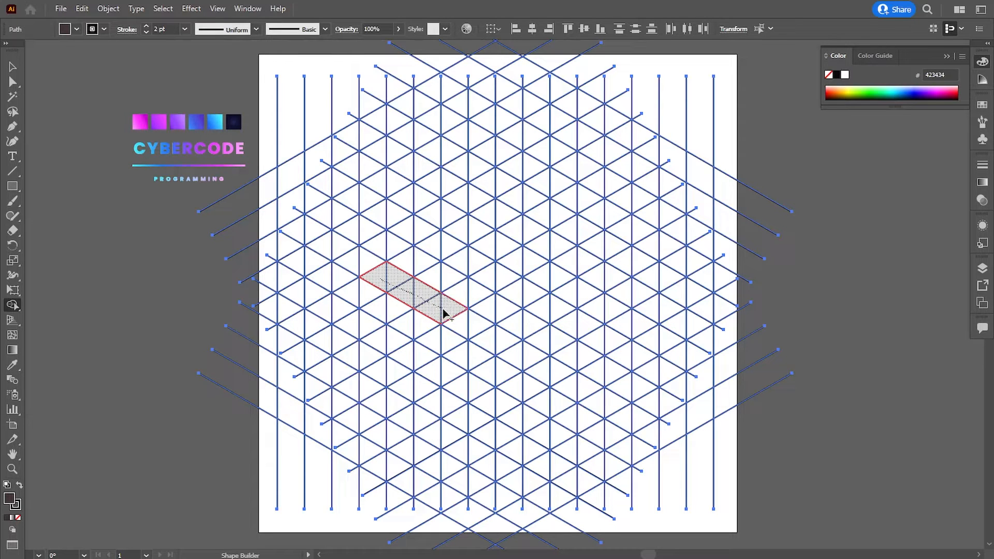
{"action": "left_click_drag", "start_coordinate": [443, 313], "coordinate": [445, 313]}
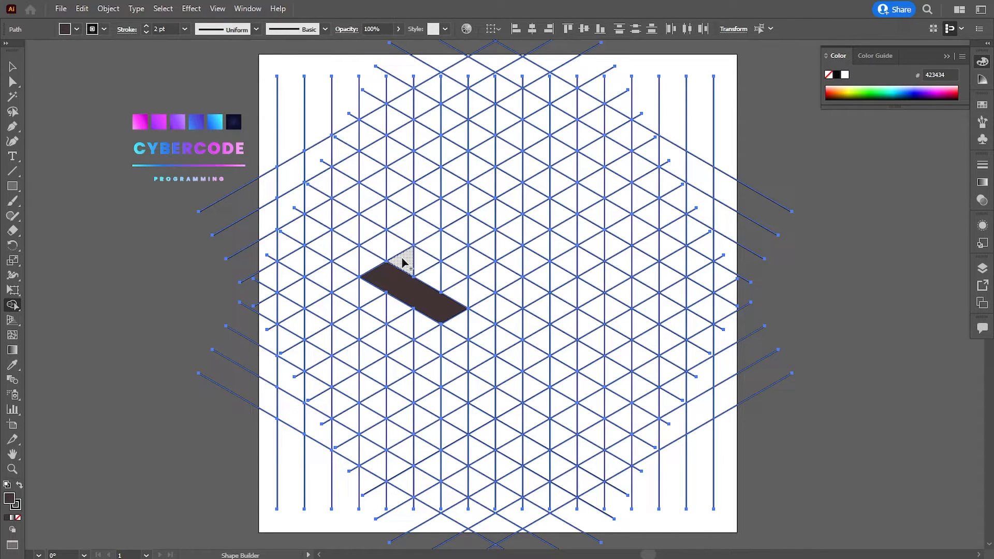
{"action": "mouse_move", "coordinate": [404, 263]}
{"action": "left_mouse_down"}
{"action": "mouse_move", "coordinate": [437, 244]}
{"action": "mouse_move", "coordinate": [446, 249]}
{"action": "left_mouse_up"}
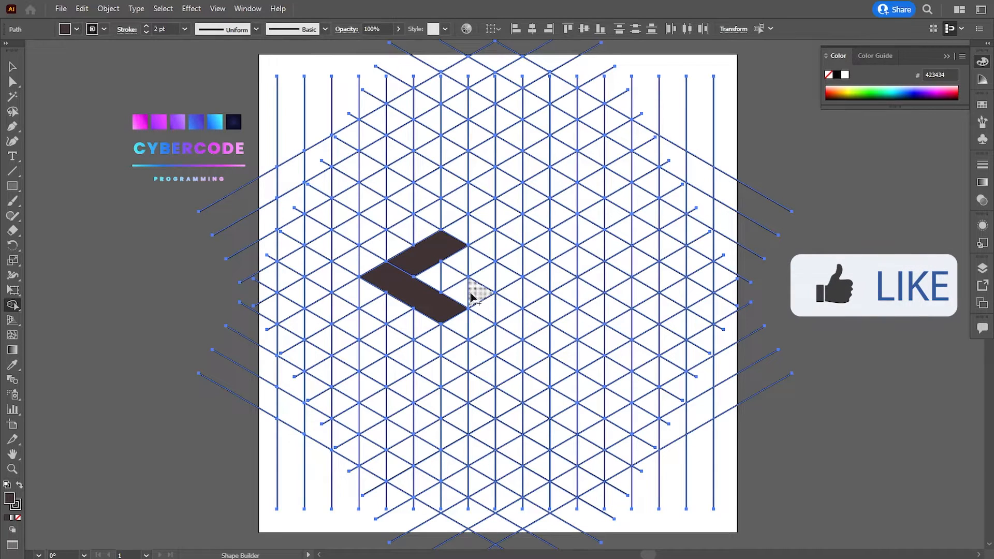
Merge more grid triangles into the middle, right and lower bars of the S-shaped mark, and lengthen its upper bar by one cell
{"action": "left_click_drag", "start_coordinate": [461, 299], "coordinate": [534, 263]}
{"action": "left_click", "coordinate": [580, 296]}
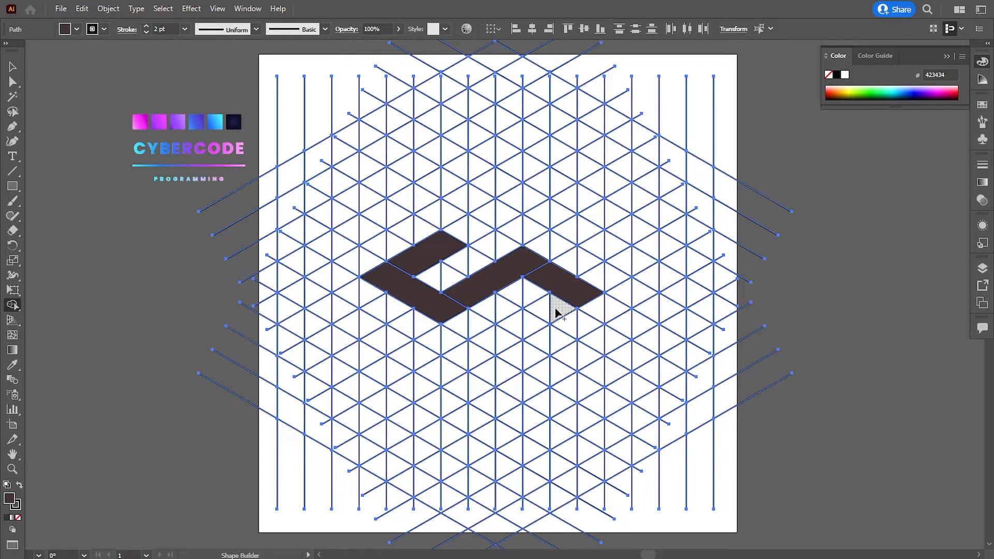
{"action": "left_click_drag", "start_coordinate": [507, 329], "coordinate": [495, 347]}
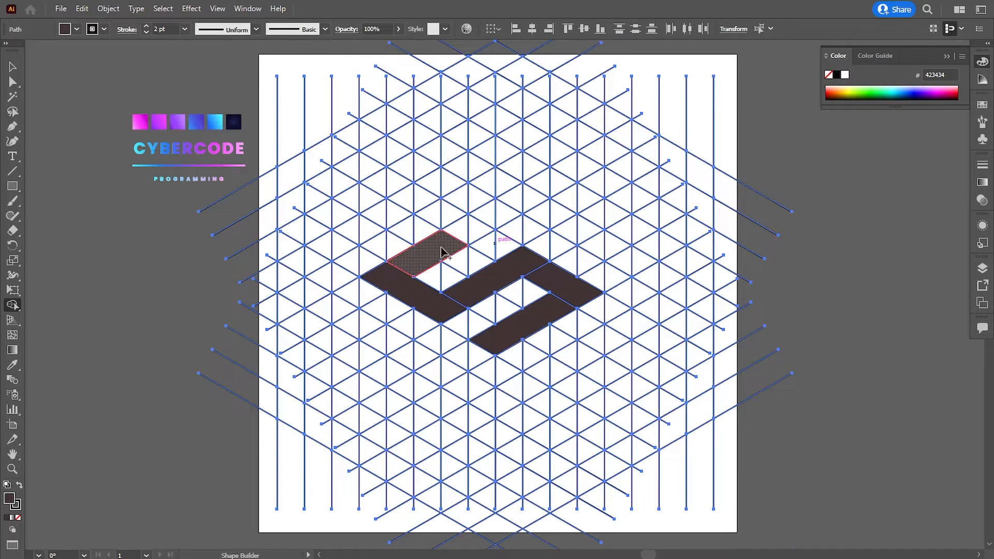
{"action": "left_click_drag", "start_coordinate": [442, 252], "coordinate": [478, 230]}
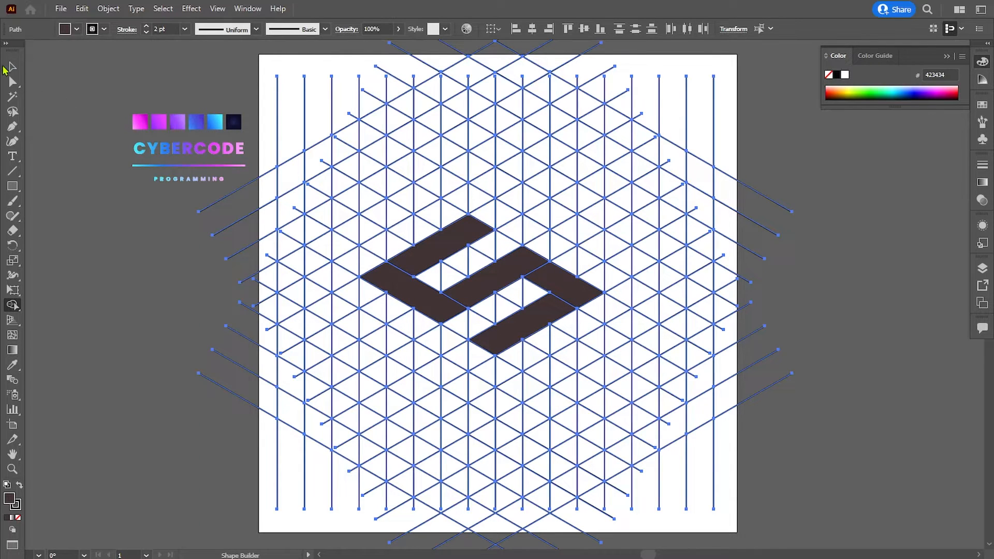
Select all five bars of the mark and place a copy off the artboard on its left
{"action": "left_click", "coordinate": [11, 68]}
{"action": "left_click", "coordinate": [124, 248]}
{"action": "left_click", "coordinate": [429, 288]}
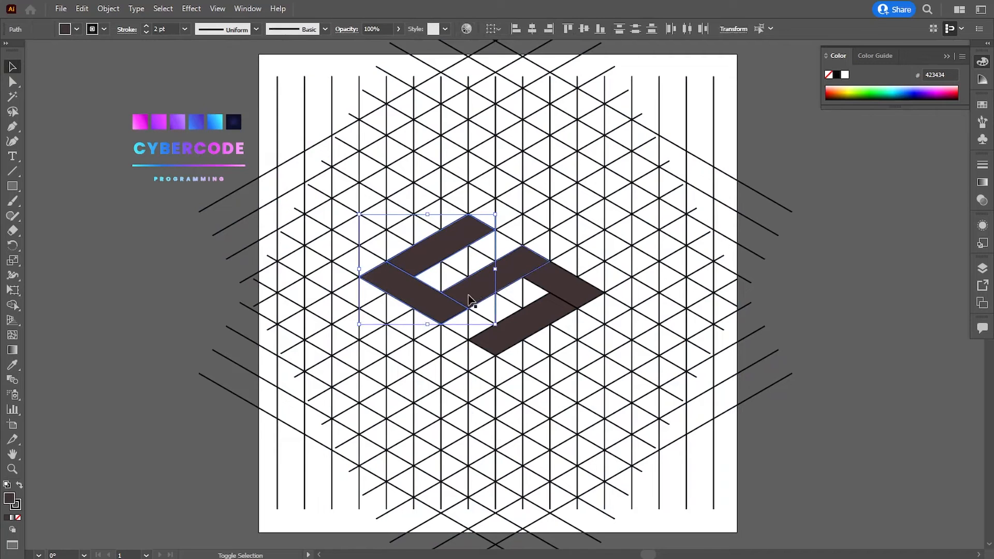
{"action": "left_click", "coordinate": [567, 295], "text": "shift"}
{"action": "left_click", "coordinate": [538, 319], "text": "shift"}
{"action": "left_click_drag", "start_coordinate": [509, 327], "coordinate": [170, 337]}
{"action": "left_click", "coordinate": [223, 418]}
Delete the isometric grid together with the original mark on the artboard
{"action": "scroll", "coordinate": [363, 207], "scroll_direction": "left", "scroll_amount": 2}
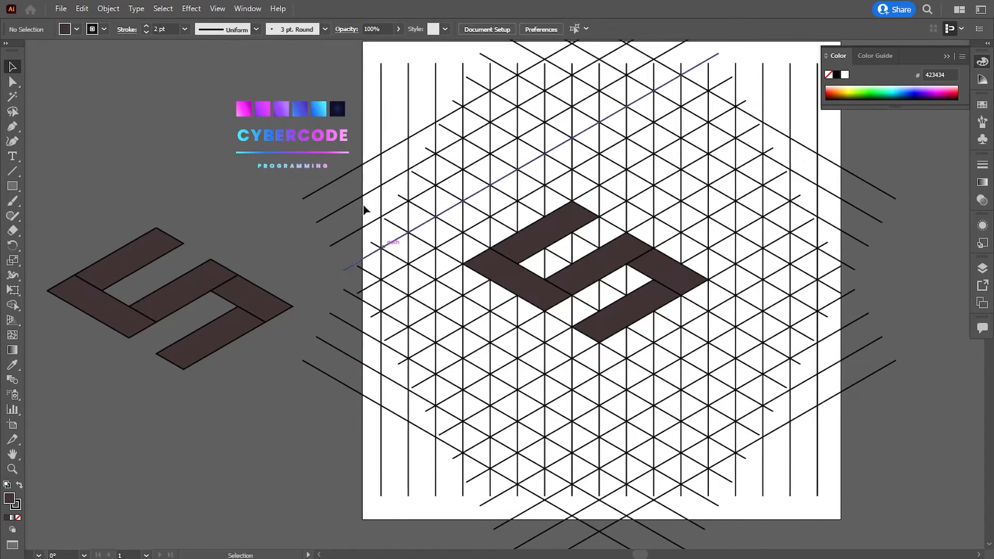
{"action": "left_click_drag", "start_coordinate": [370, 64], "coordinate": [839, 516]}
{"action": "key", "text": "Delete"}
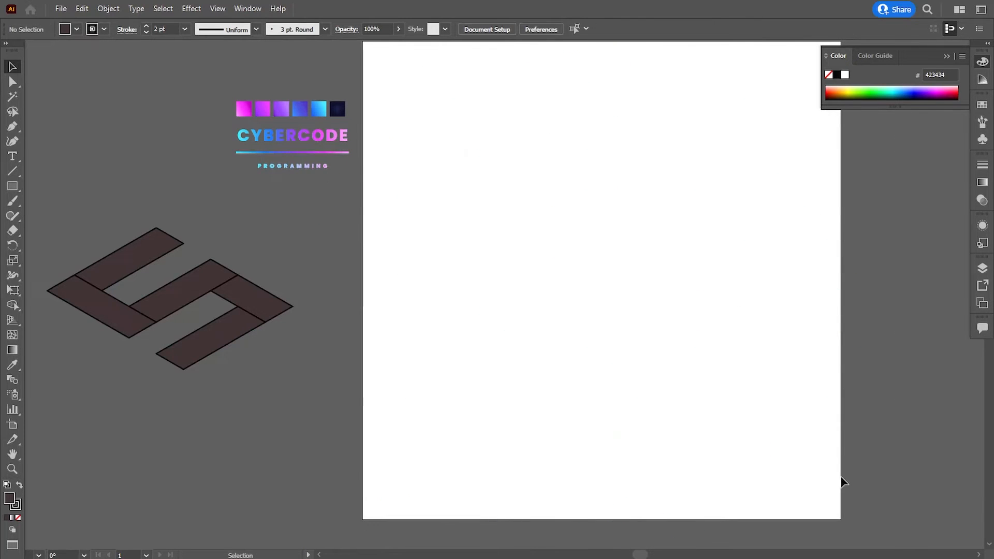
Move the copied S-shaped mark onto the middle of the empty artboard
{"action": "left_click_drag", "start_coordinate": [285, 429], "coordinate": [286, 429]}
{"action": "left_click_drag", "start_coordinate": [212, 344], "coordinate": [628, 308]}
{"action": "left_click_drag", "start_coordinate": [655, 337], "coordinate": [583, 362]}
Remove the stroke from all five bars of the mark
{"action": "scroll", "coordinate": [510, 399], "scroll_direction": "up", "scroll_amount": 4}
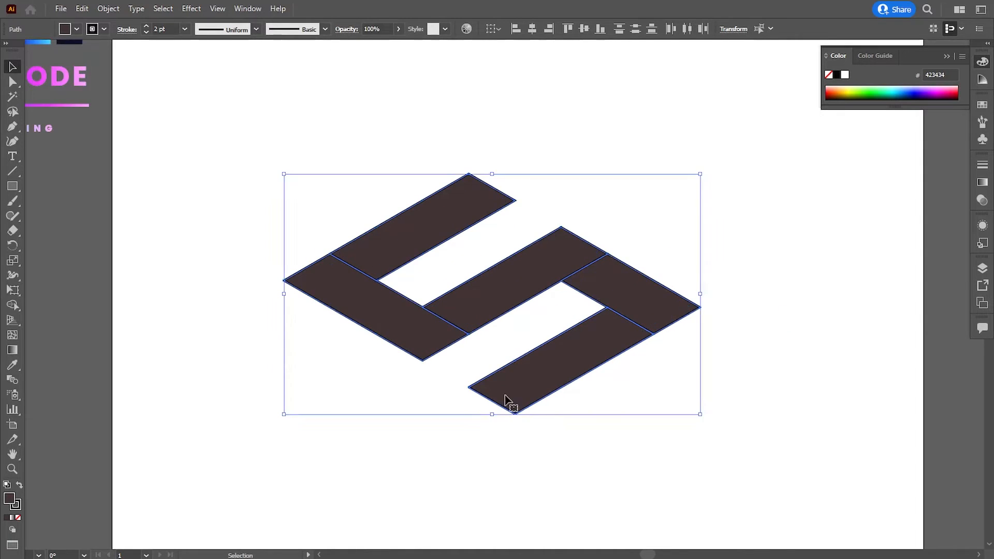
{"action": "left_click_drag", "start_coordinate": [505, 398], "coordinate": [655, 474]}
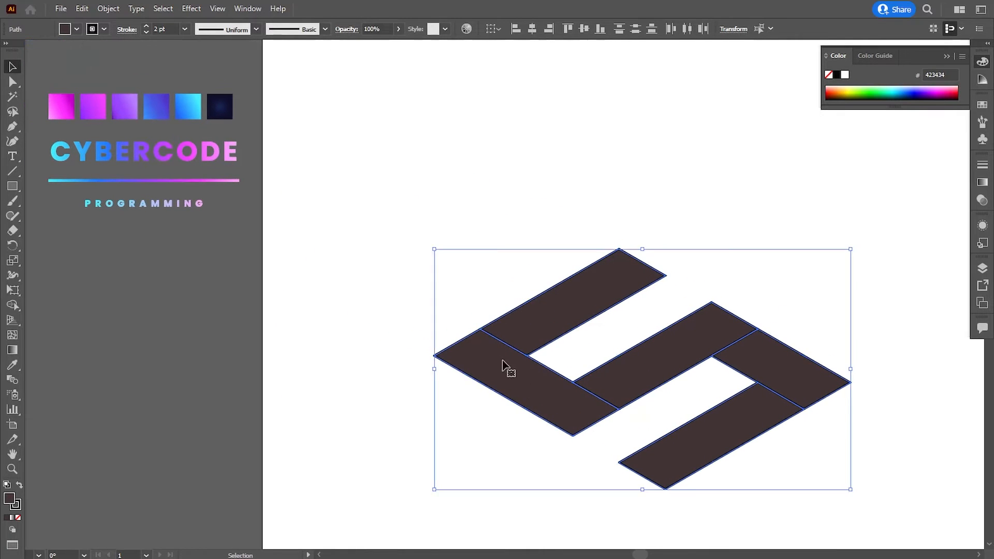
{"action": "left_click_drag", "start_coordinate": [507, 366], "coordinate": [383, 279]}
{"action": "left_click_drag", "start_coordinate": [394, 357], "coordinate": [406, 362]}
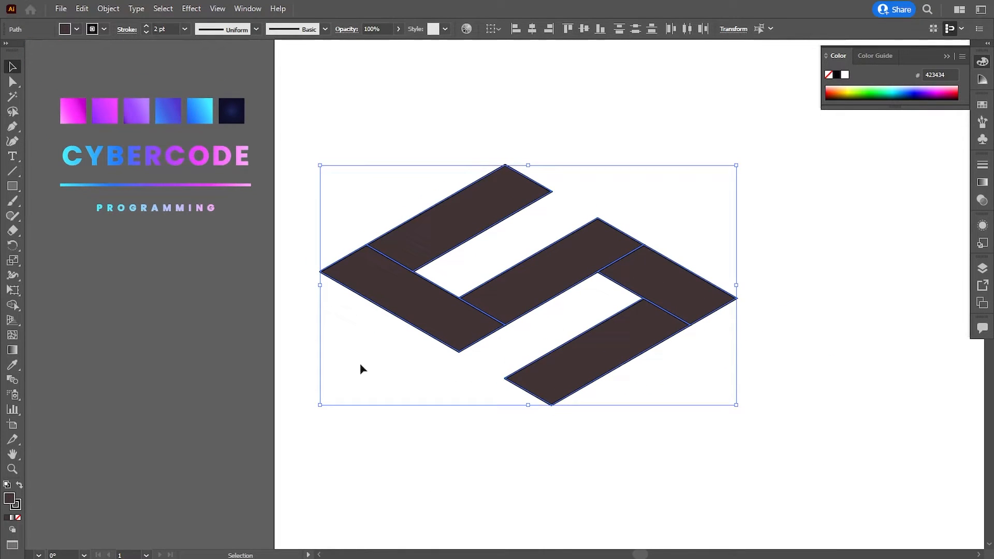
{"action": "left_click", "coordinate": [18, 517]}
{"action": "left_click", "coordinate": [372, 448]}
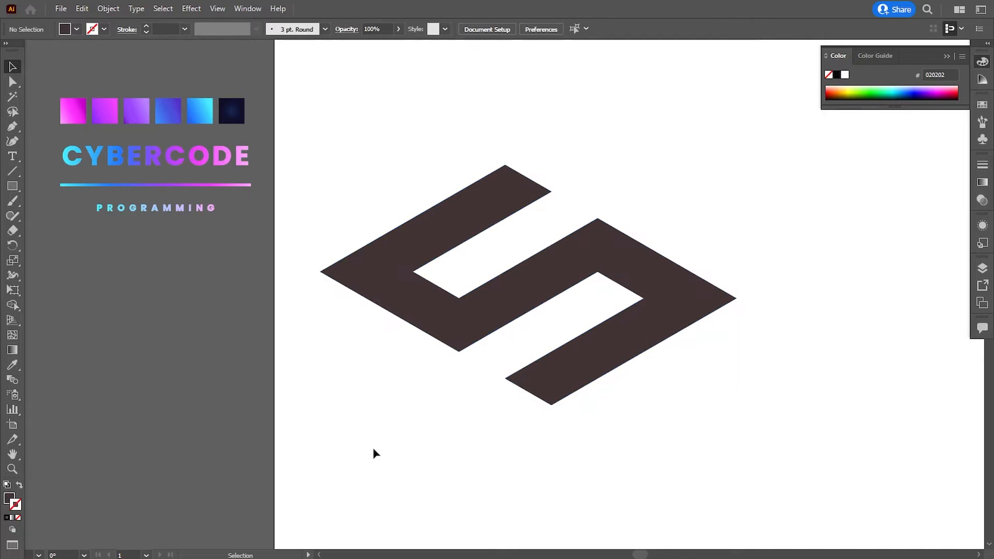
Fill the mark's uppermost bar with the cyan-to-blue swatch's gradient and angle it along the bar, cyan at the upper end
{"action": "left_click", "coordinate": [444, 229]}
{"action": "left_click", "coordinate": [13, 364]}
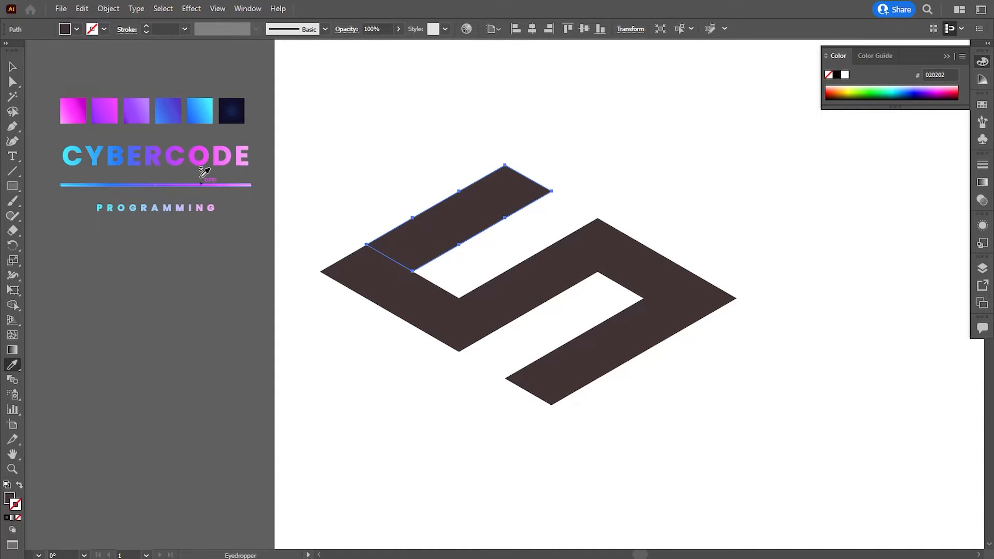
{"action": "left_click", "coordinate": [199, 110]}
{"action": "left_click", "coordinate": [10, 353]}
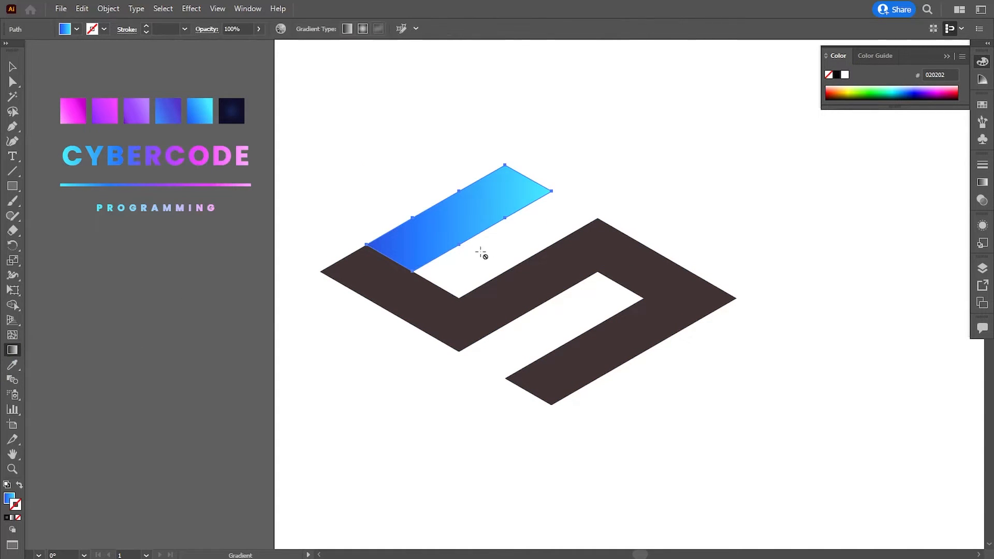
{"action": "left_click", "coordinate": [7, 495]}
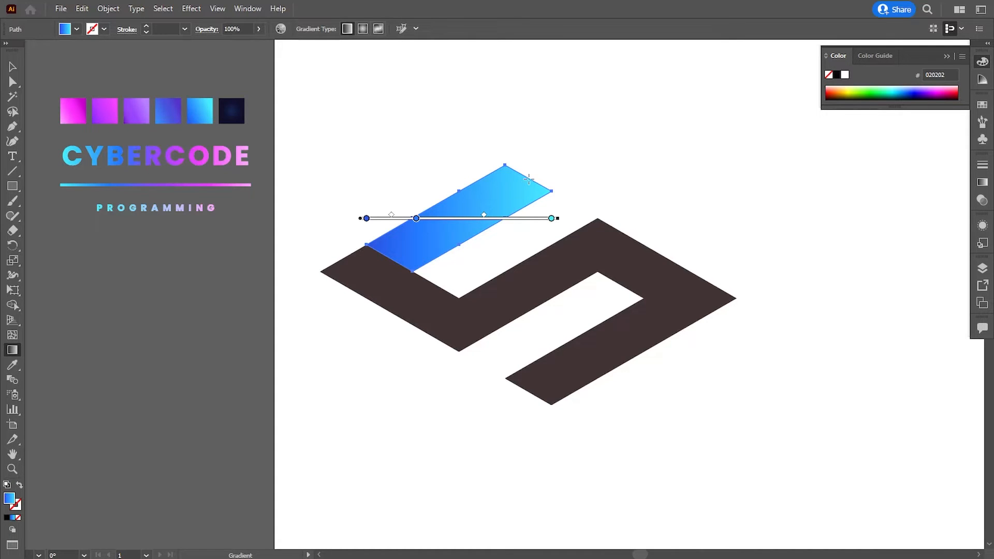
{"action": "mouse_move", "coordinate": [530, 174]}
{"action": "left_mouse_down"}
{"action": "mouse_move", "coordinate": [374, 274]}
{"action": "mouse_move", "coordinate": [385, 244]}
{"action": "mouse_move", "coordinate": [529, 177]}
{"action": "left_mouse_up"}
{"action": "key", "text": "v"}
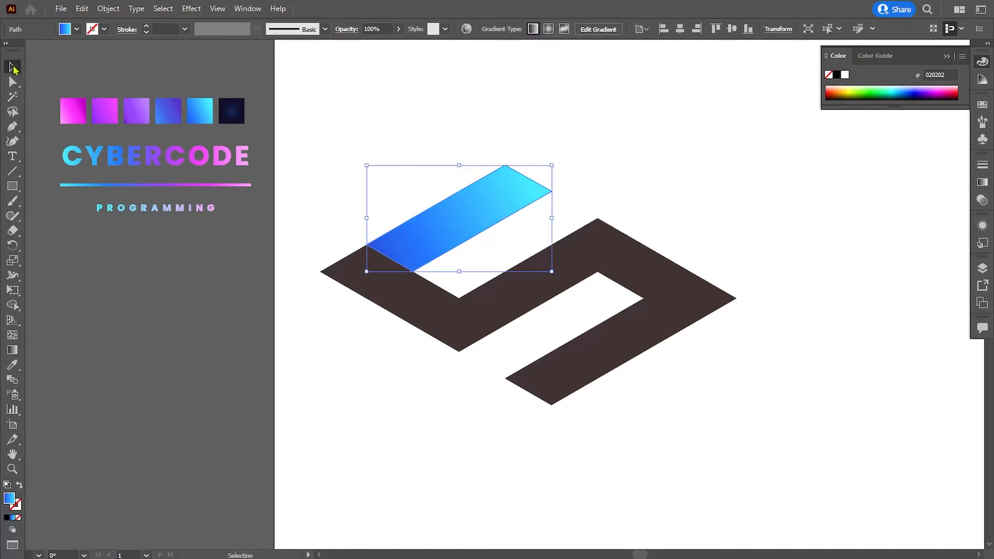
Fine-tune the angle of the uppermost bar's gradient so it follows the bar's centre line
{"action": "left_click", "coordinate": [204, 321]}
{"action": "left_click", "coordinate": [413, 214]}
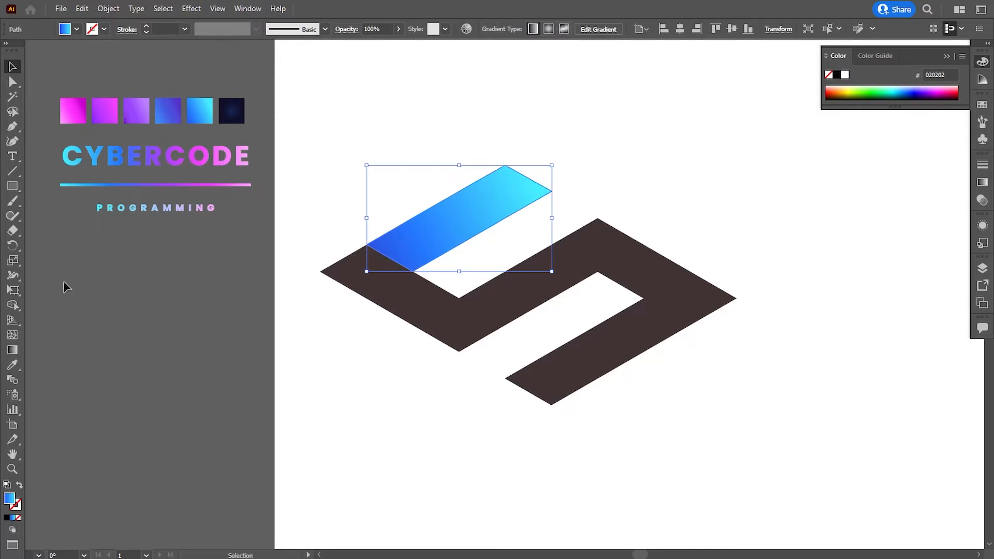
{"action": "left_click", "coordinate": [14, 351]}
{"action": "left_click_drag", "start_coordinate": [421, 245], "coordinate": [418, 245]}
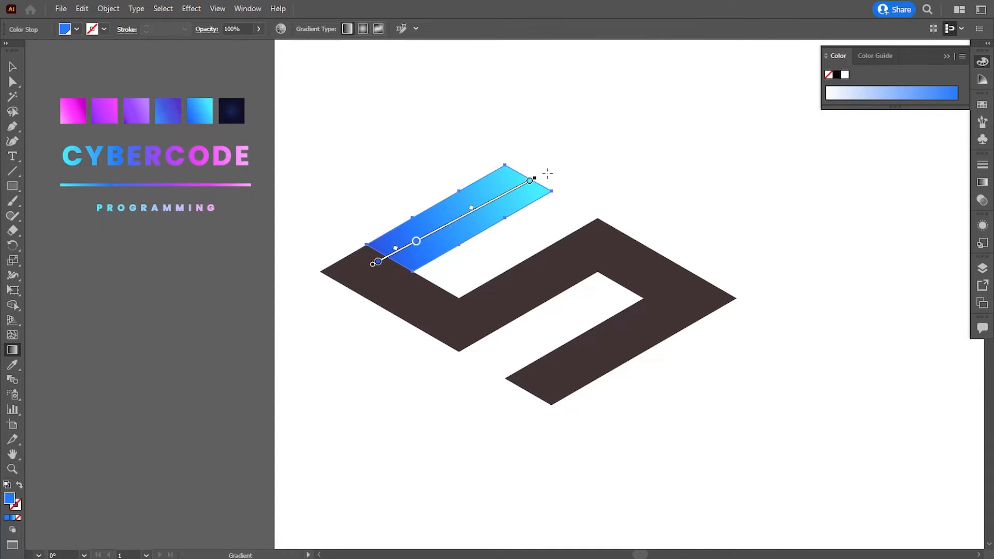
{"action": "left_click_drag", "start_coordinate": [538, 175], "coordinate": [540, 184]}
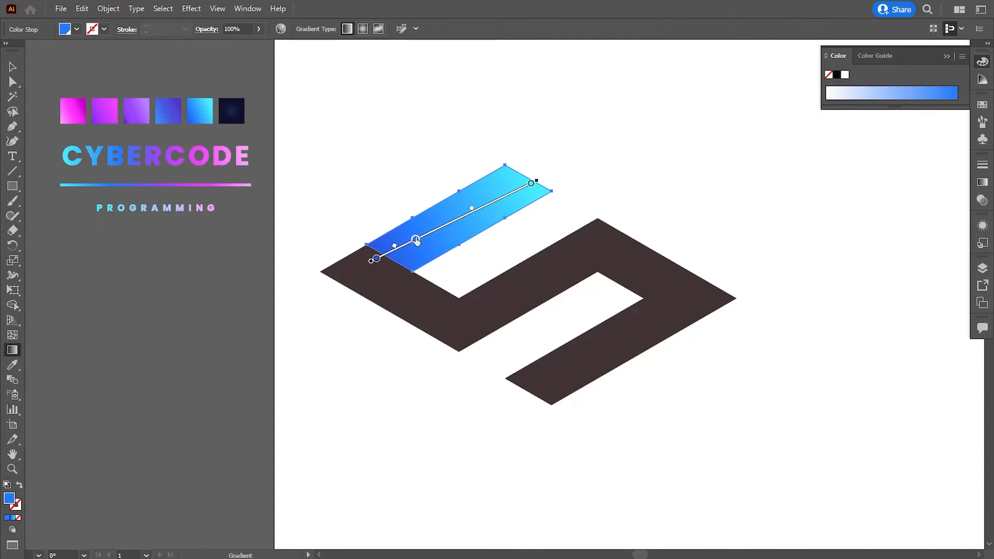
{"action": "left_click", "coordinate": [13, 67]}
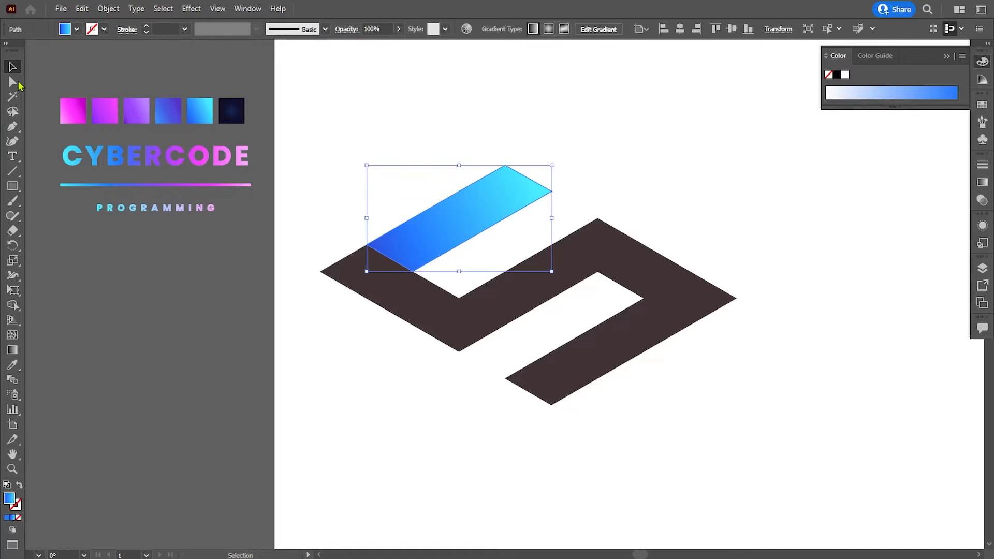
Shift the uppermost bar's blue middle colour stop towards its dark lower end and slide the gradient slightly towards the cyan end
{"action": "left_click", "coordinate": [177, 275]}
{"action": "left_click", "coordinate": [406, 244]}
{"action": "left_click", "coordinate": [13, 350]}
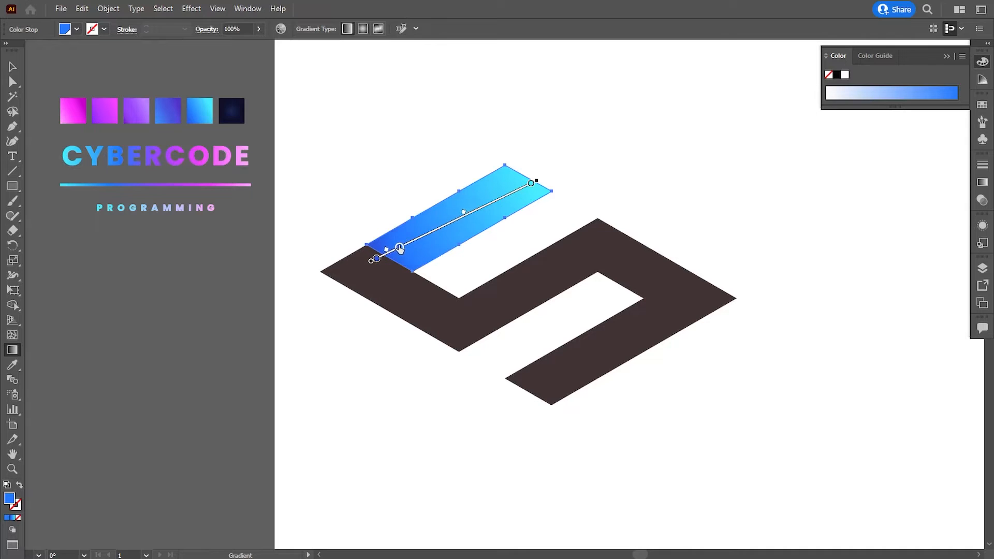
{"action": "left_click_drag", "start_coordinate": [396, 254], "coordinate": [409, 250]}
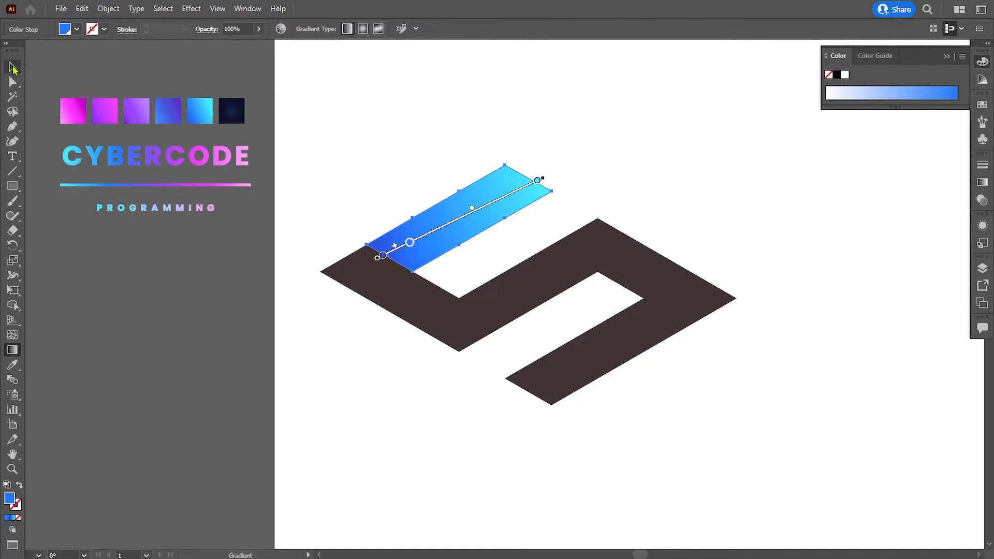
{"action": "left_click", "coordinate": [13, 66]}
{"action": "left_click", "coordinate": [126, 349]}
Fill the lower-left bar with the blue-to-violet swatch's gradient and run it diagonally from the outer corner down to the bottom
{"action": "left_click", "coordinate": [339, 279]}
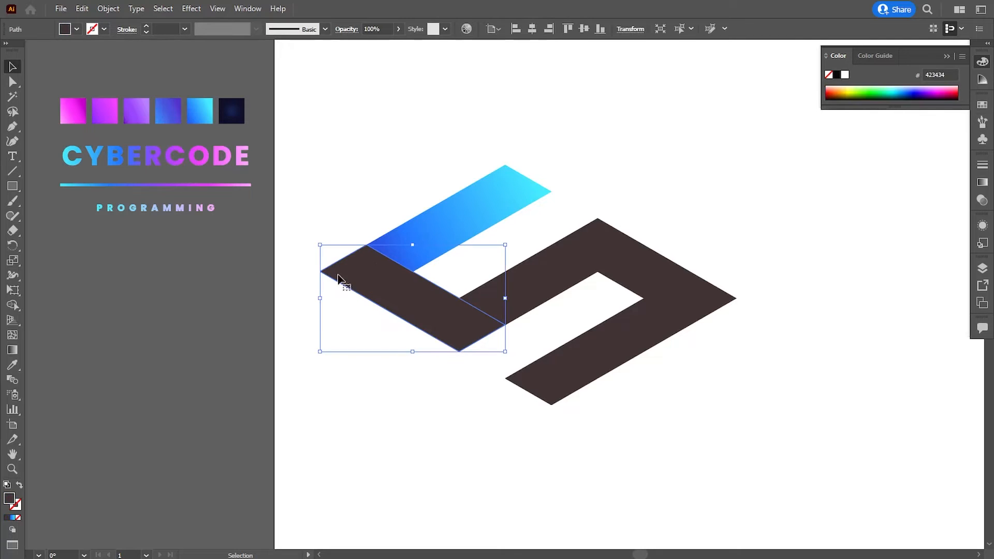
{"action": "left_click", "coordinate": [12, 364]}
{"action": "left_click", "coordinate": [153, 224]}
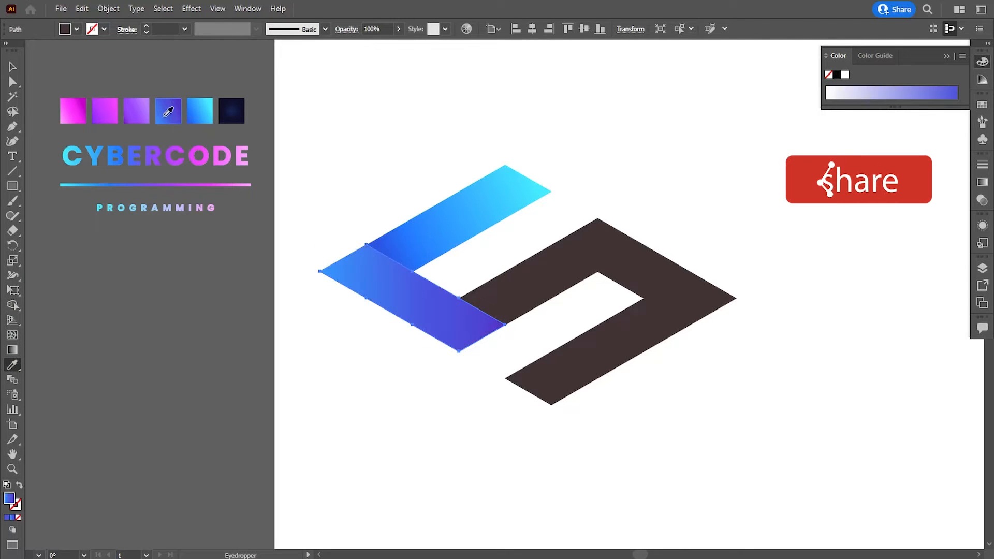
{"action": "left_click", "coordinate": [12, 350]}
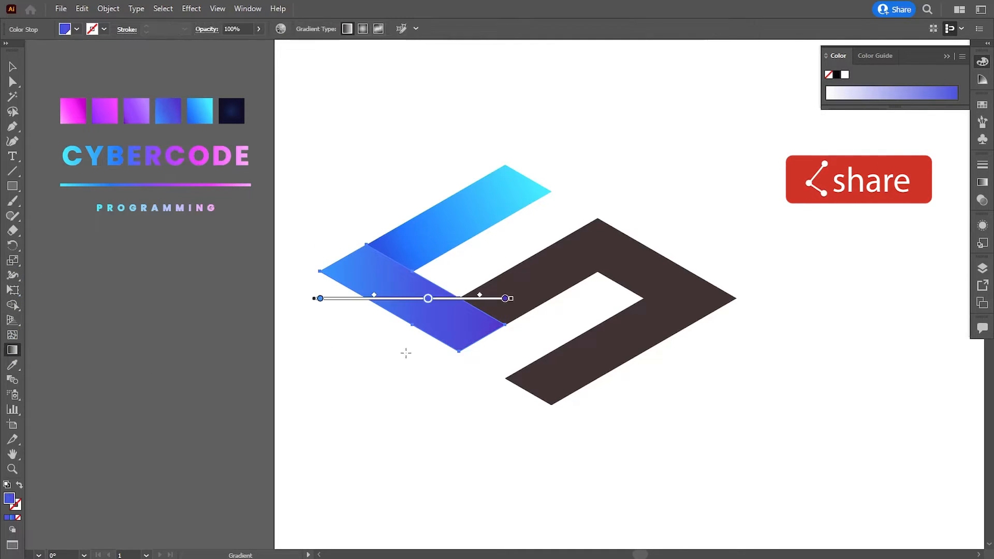
{"action": "left_click_drag", "start_coordinate": [349, 259], "coordinate": [514, 368]}
{"action": "left_click", "coordinate": [12, 69]}
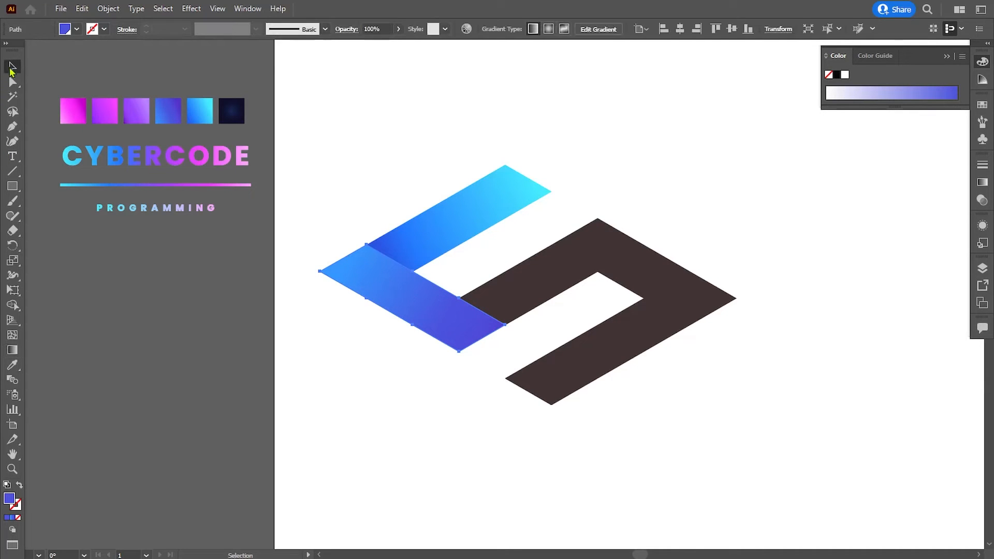
{"action": "left_click", "coordinate": [279, 368]}
Fill the middle bar with the purple swatch's gradient and angle it along the bar, light purple at the upper end
{"action": "left_click", "coordinate": [549, 280]}
{"action": "left_click", "coordinate": [12, 365]}
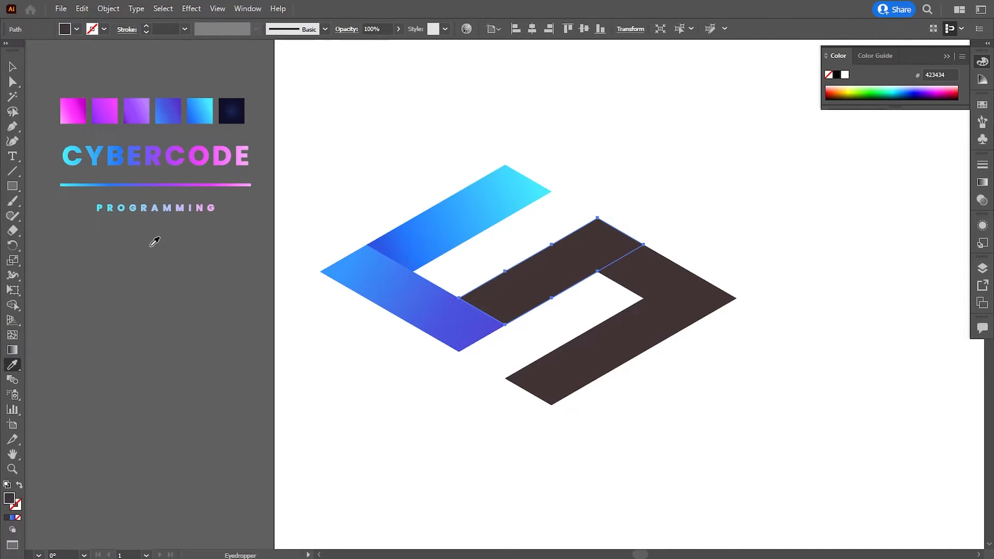
{"action": "left_click", "coordinate": [137, 107]}
{"action": "left_click", "coordinate": [15, 351]}
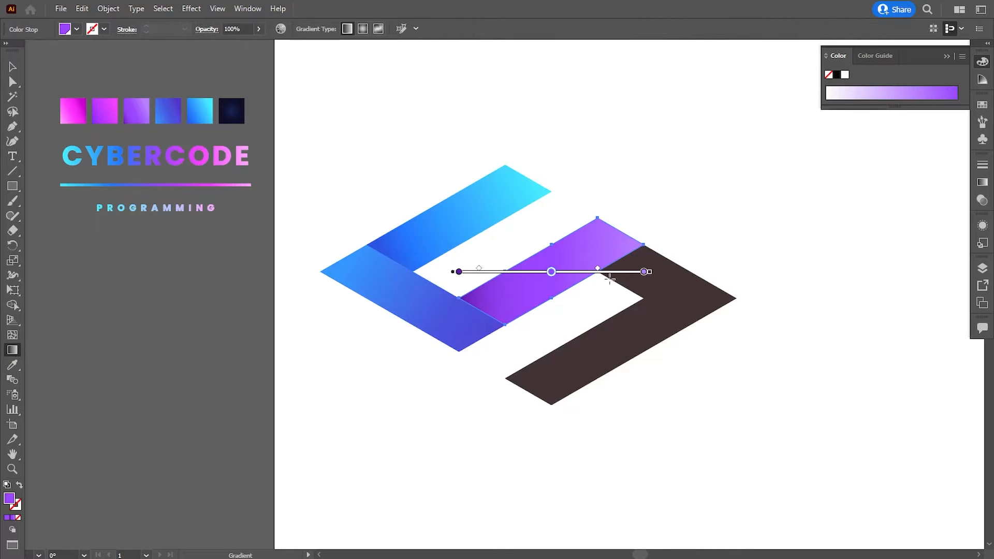
{"action": "mouse_move", "coordinate": [616, 231]}
{"action": "left_mouse_down"}
{"action": "mouse_move", "coordinate": [489, 314]}
{"action": "mouse_move", "coordinate": [613, 228]}
{"action": "mouse_move", "coordinate": [628, 234]}
{"action": "mouse_move", "coordinate": [613, 229]}
{"action": "left_mouse_up"}
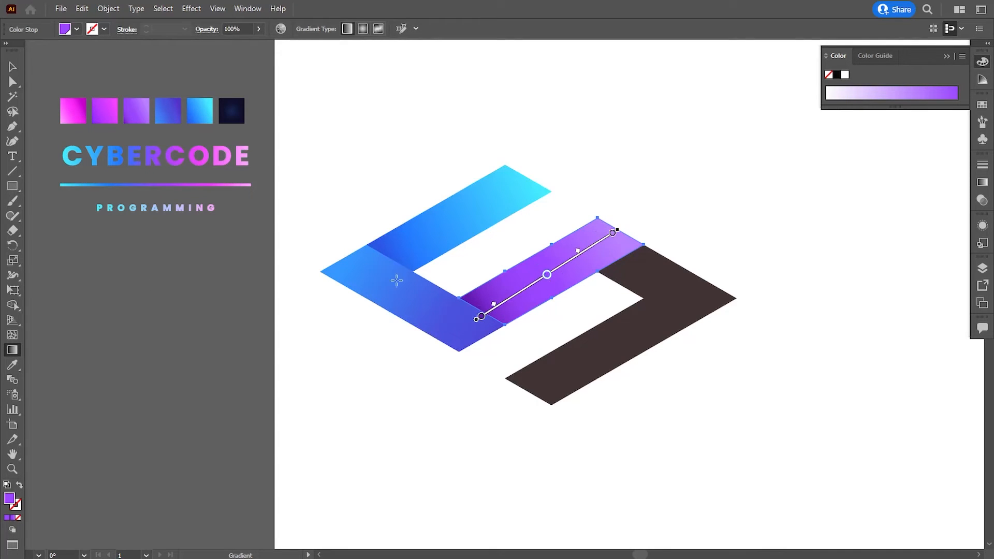
Steepen the middle bar's gradient slightly and shift it so the dark purple end shades the lower fold
{"action": "left_click_drag", "start_coordinate": [523, 291], "coordinate": [525, 290]}
{"action": "left_click_drag", "start_coordinate": [623, 231], "coordinate": [623, 209]}
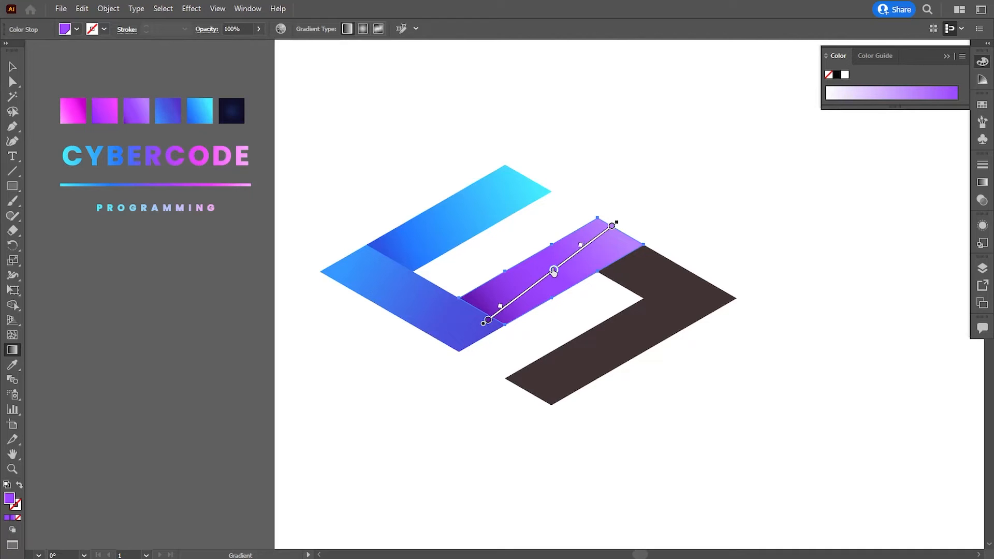
{"action": "left_click", "coordinate": [12, 67]}
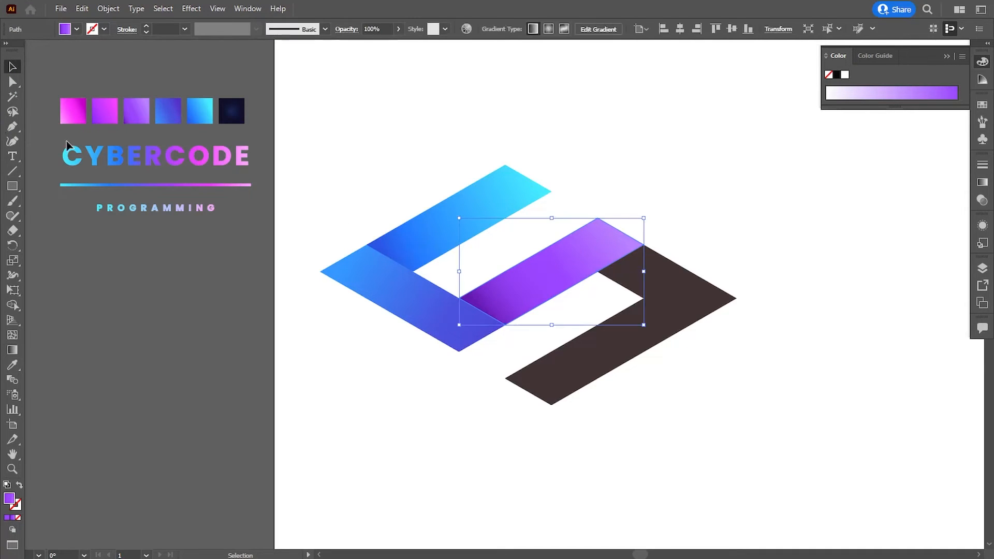
{"action": "left_click", "coordinate": [204, 316]}
Fill the short right-hand bar with the purple-to-pink swatch's gradient and run it diagonally downwards, pink at the outer end
{"action": "left_click", "coordinate": [647, 285]}
{"action": "left_click", "coordinate": [12, 365]}
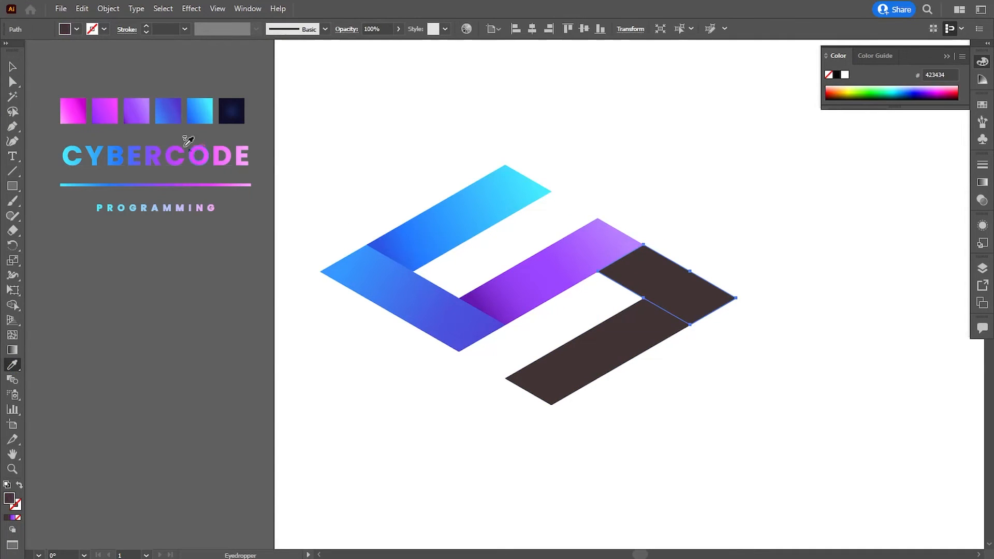
{"action": "left_click", "coordinate": [107, 110]}
{"action": "left_click", "coordinate": [12, 350]}
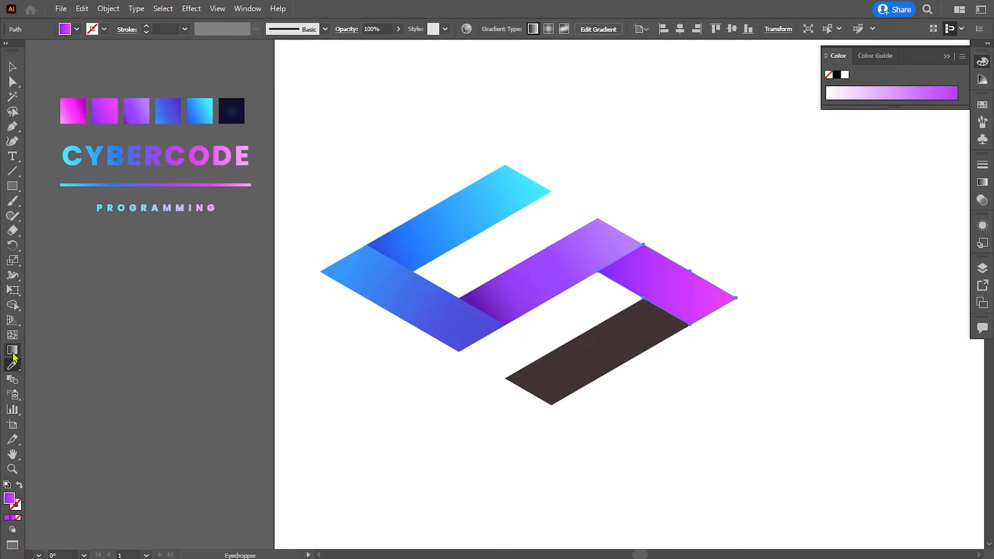
{"action": "mouse_move", "coordinate": [624, 255]}
{"action": "left_mouse_down"}
{"action": "mouse_move", "coordinate": [725, 329]}
{"action": "mouse_move", "coordinate": [711, 320]}
{"action": "left_mouse_up"}
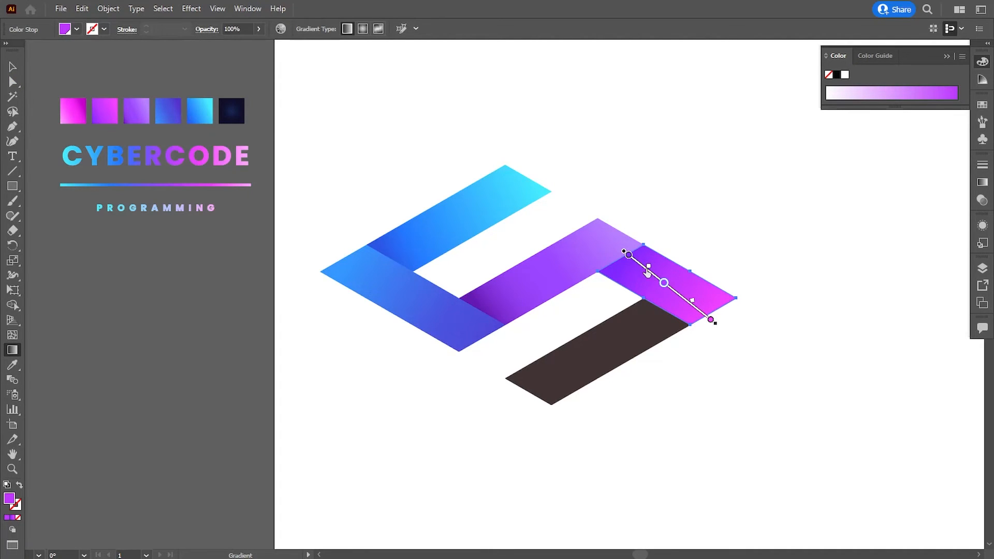
{"action": "left_click_drag", "start_coordinate": [677, 294], "coordinate": [670, 296]}
{"action": "left_click", "coordinate": [12, 66]}
{"action": "left_click", "coordinate": [384, 473]}
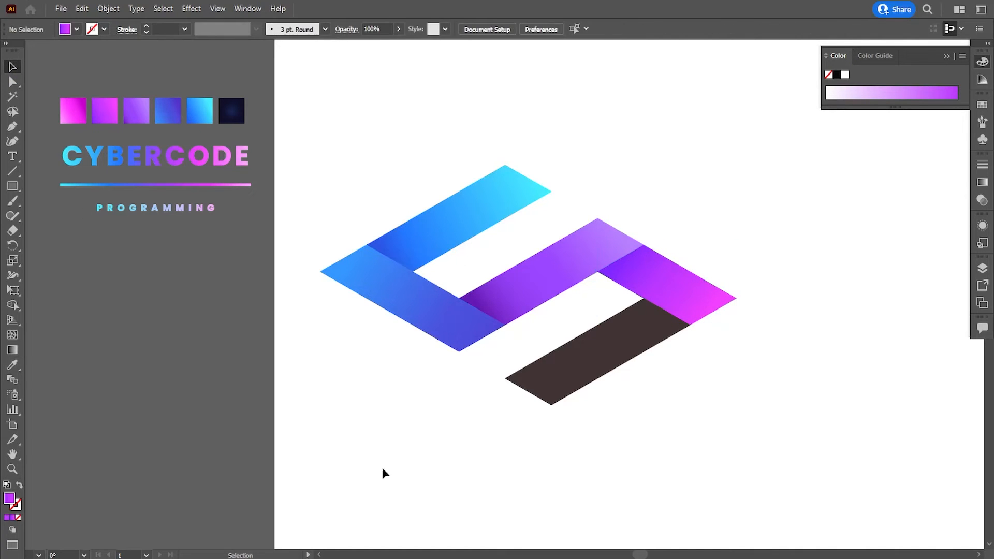
Fill the lowest bar with the magenta swatch's gradient and angle it along the bar, light pink at the lower end
{"action": "left_click", "coordinate": [585, 380]}
{"action": "left_click", "coordinate": [13, 364]}
{"action": "left_click", "coordinate": [74, 112]}
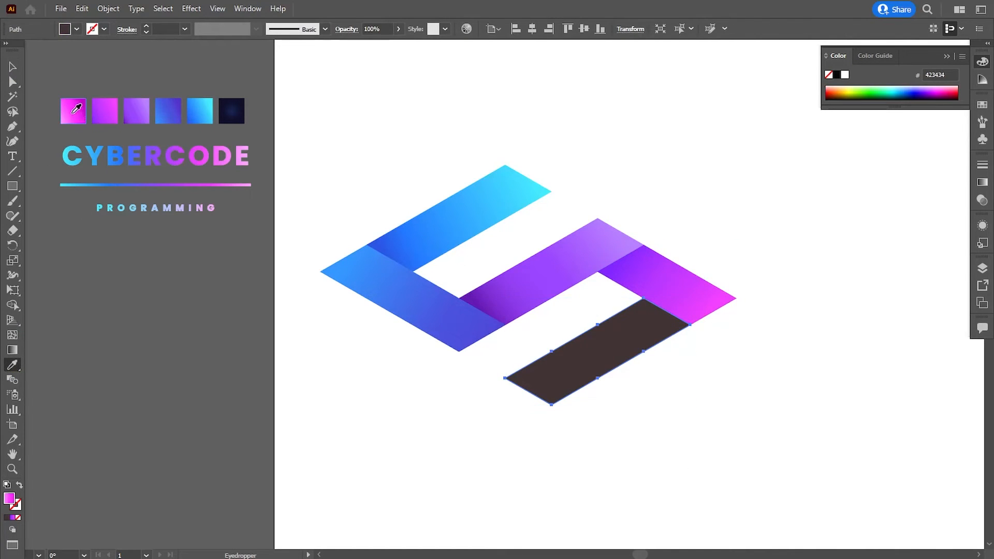
{"action": "left_click", "coordinate": [12, 350]}
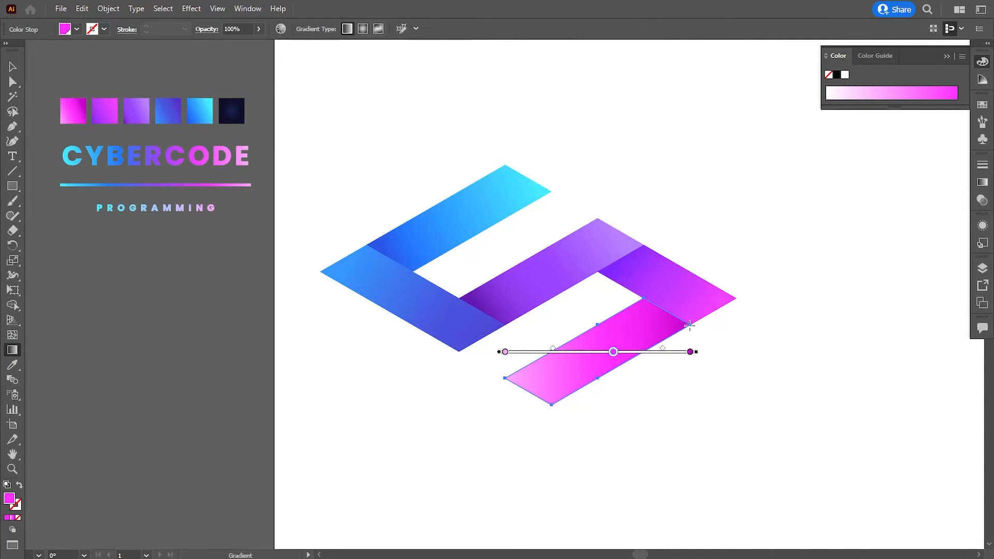
{"action": "left_click_drag", "start_coordinate": [518, 396], "coordinate": [666, 311]}
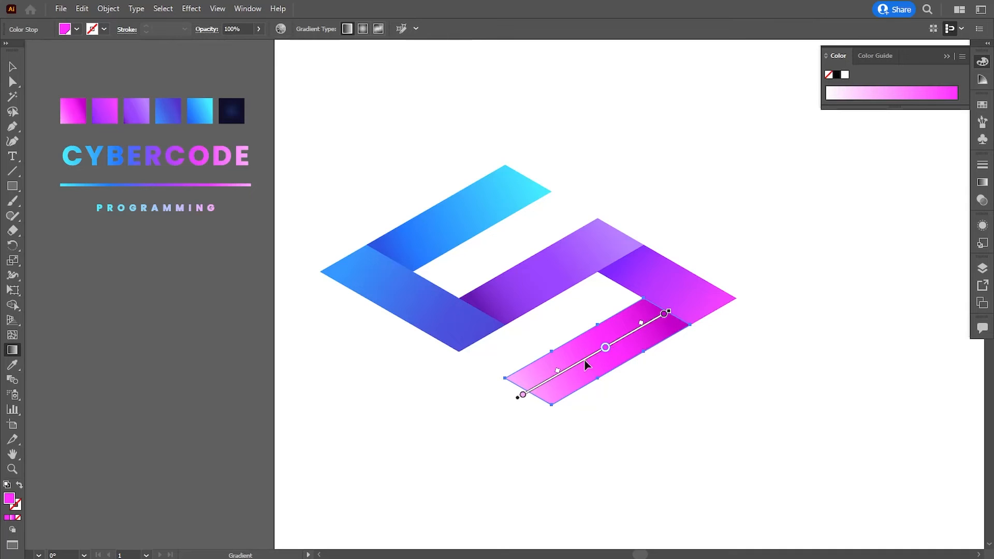
{"action": "left_click_drag", "start_coordinate": [585, 362], "coordinate": [593, 362]}
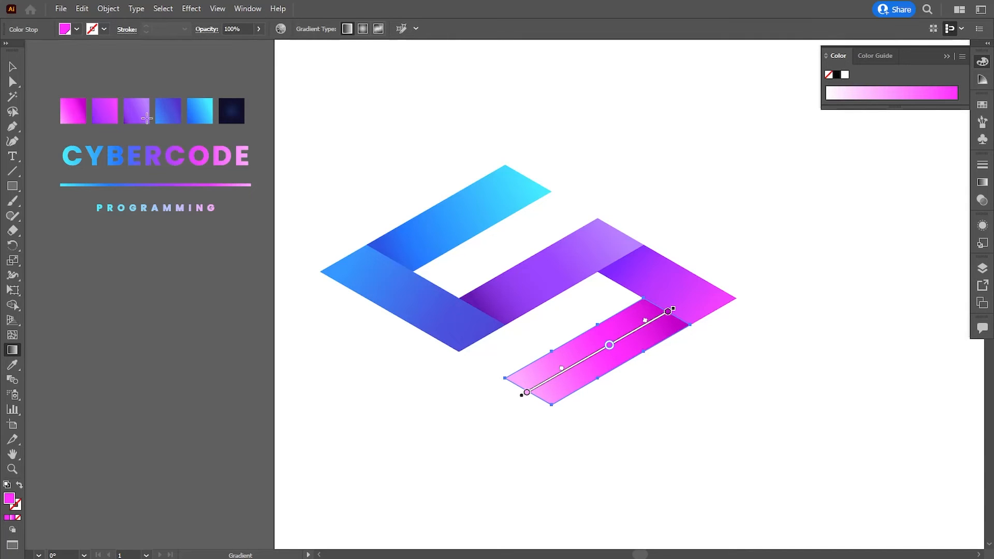
{"action": "key", "text": "v"}
{"action": "left_click", "coordinate": [203, 356]}
Group the five gradient-filled bars of the S-shaped mark
{"action": "left_click_drag", "start_coordinate": [327, 143], "coordinate": [748, 422]}
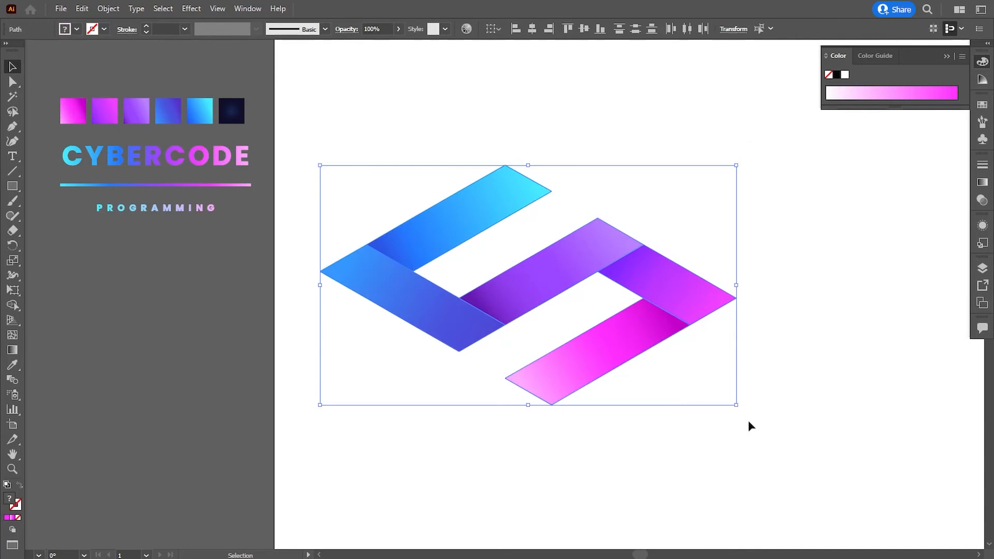
{"action": "left_click", "coordinate": [105, 9]}
{"action": "left_click", "coordinate": [129, 67]}
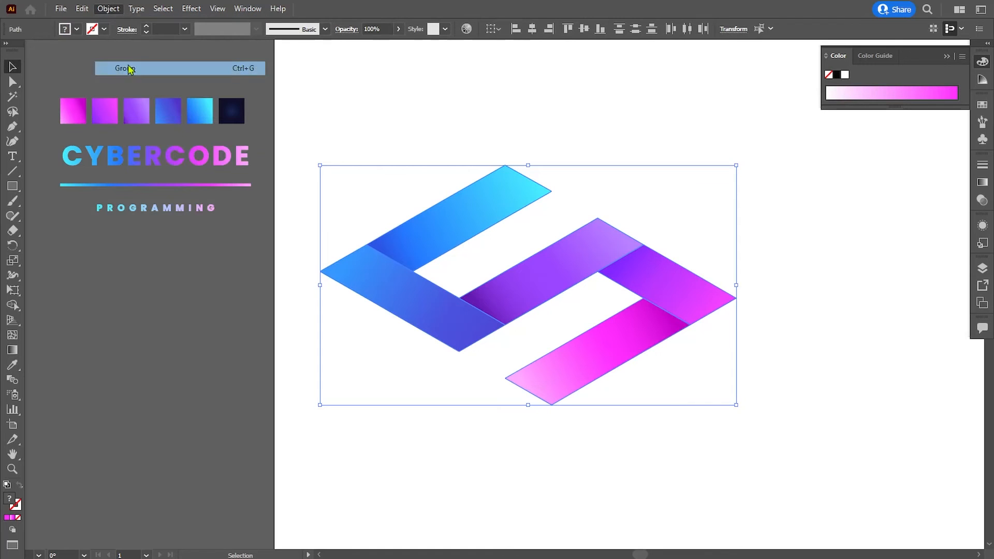
{"action": "left_click", "coordinate": [182, 268]}
Move the CYBERCODE wordmark, line and PROGRAMMING tagline beneath the mark and enlarge them to slightly narrower than the mark
{"action": "left_click_drag", "start_coordinate": [178, 256], "coordinate": [133, 207]}
{"action": "left_click_drag", "start_coordinate": [130, 164], "coordinate": [475, 386]}
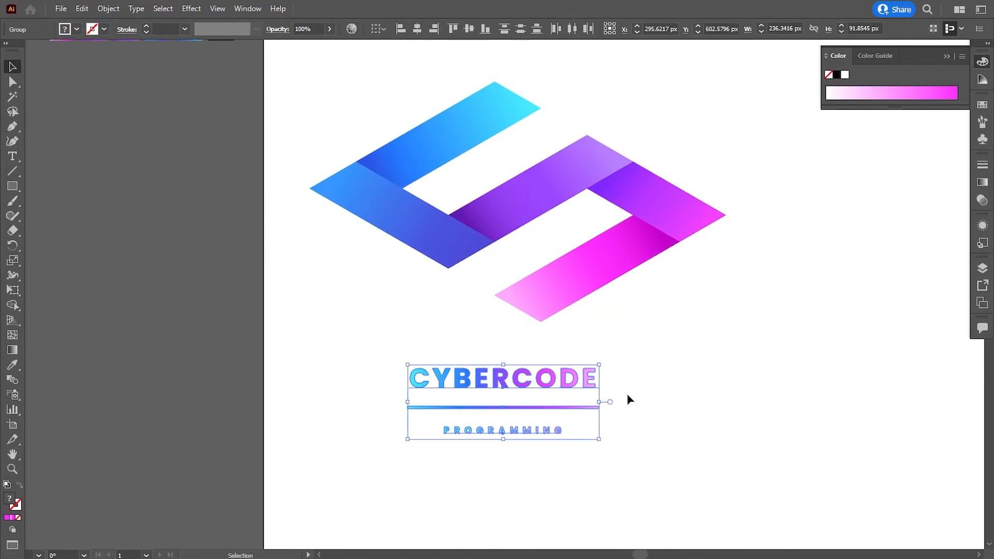
{"action": "key", "text": "ctrl+minus"}
{"action": "left_click_drag", "start_coordinate": [548, 327], "coordinate": [632, 402]}
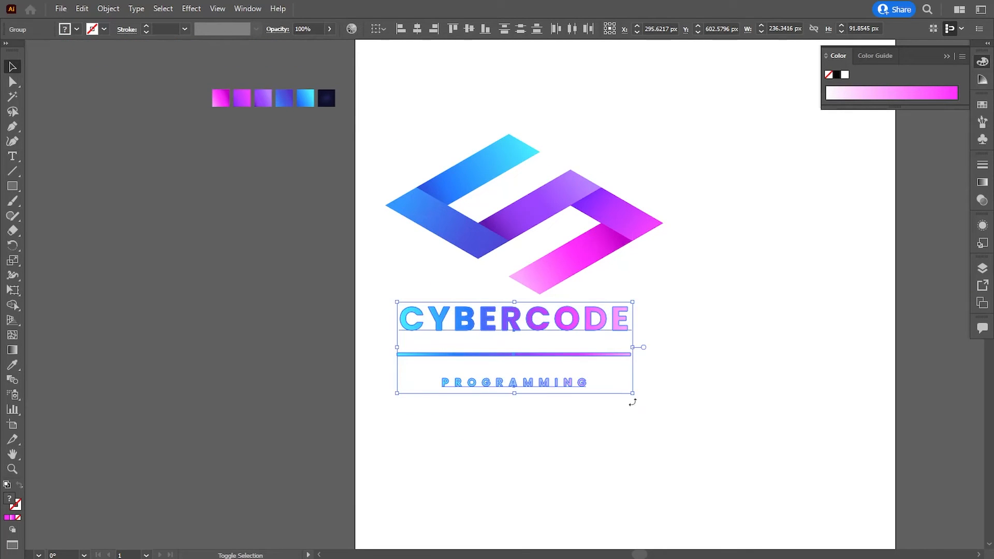
{"action": "left_click_drag", "start_coordinate": [547, 332], "coordinate": [545, 345]}
{"action": "left_click", "coordinate": [706, 337]}
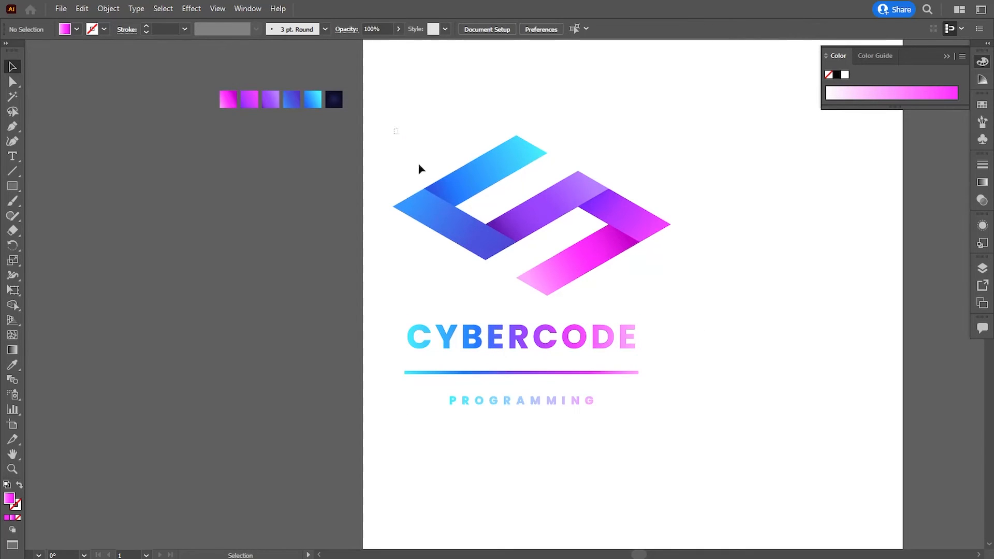
Align the mark, wordmark, line and tagline on their horizontal centres
{"action": "left_click_drag", "start_coordinate": [395, 129], "coordinate": [744, 466]}
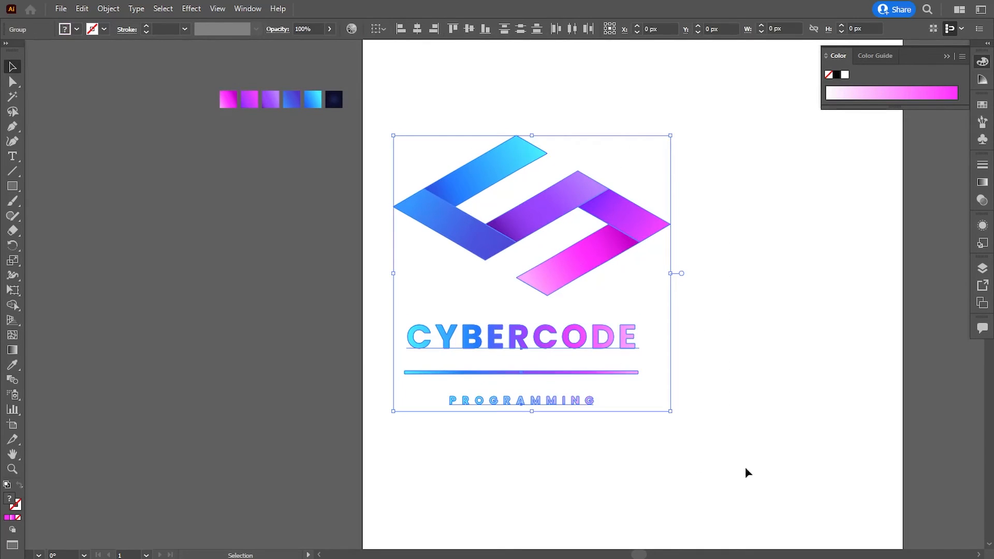
{"action": "left_click", "coordinate": [417, 29]}
{"action": "left_click", "coordinate": [730, 281]}
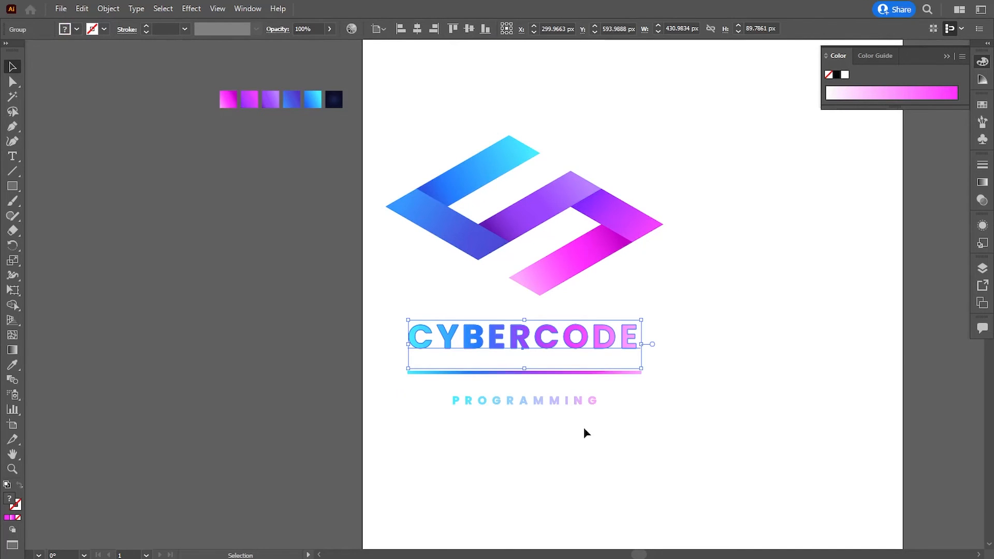
Group the CYBERCODE wordmark, the line and the PROGRAMMING tagline
{"action": "left_click_drag", "start_coordinate": [585, 432], "coordinate": [499, 333]}
{"action": "left_click", "coordinate": [108, 9]}
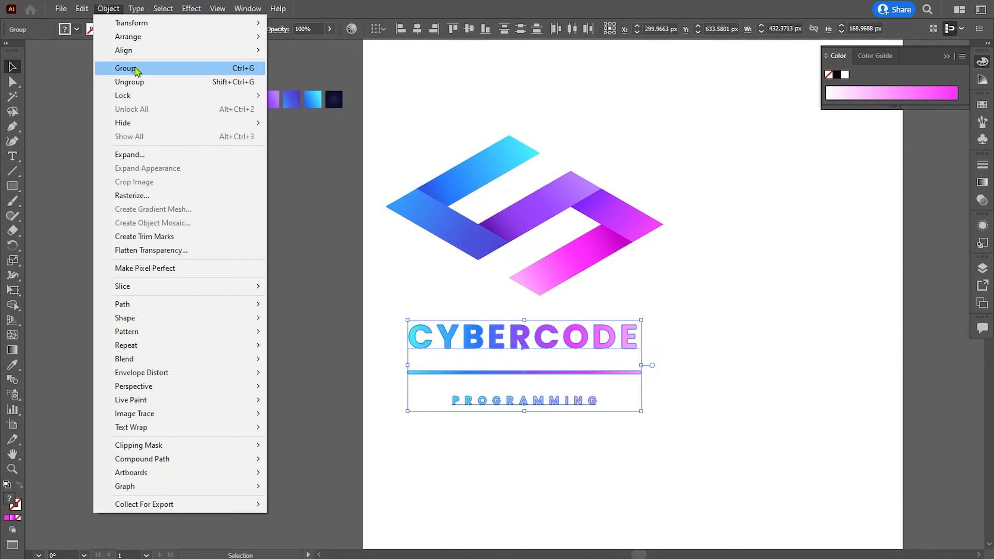
{"action": "left_click", "coordinate": [124, 68]}
{"action": "left_click_drag", "start_coordinate": [601, 484], "coordinate": [437, 337]}
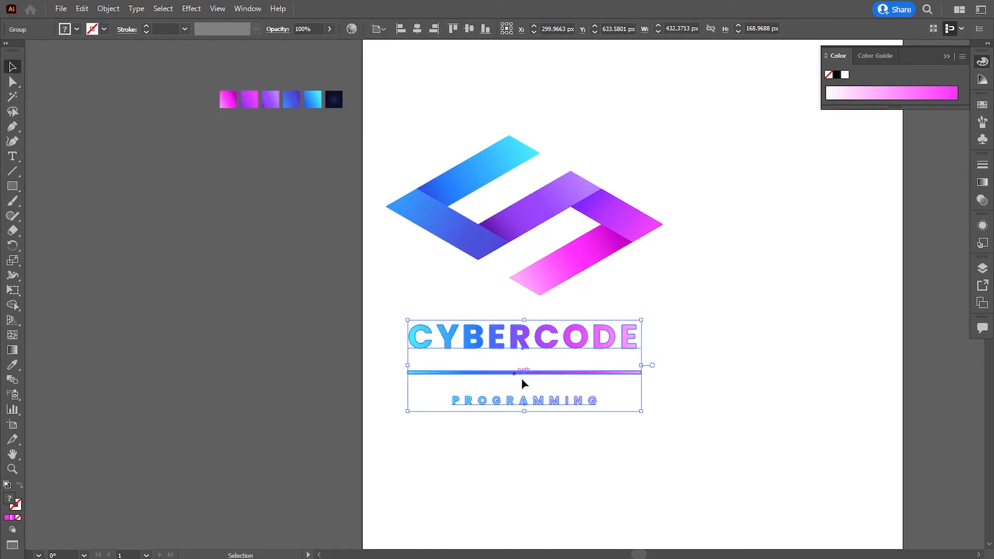
Group the S-shaped mark with the CYBERCODE wordmark, line and PROGRAMMING tagline into one logo
{"action": "left_click", "coordinate": [730, 348]}
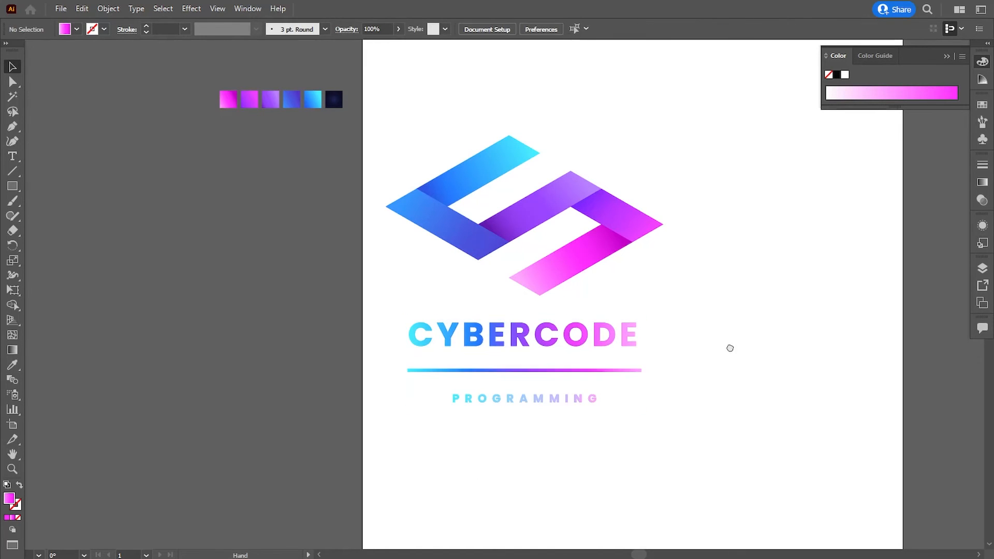
{"action": "left_click_drag", "start_coordinate": [730, 348], "coordinate": [737, 354]}
{"action": "left_click_drag", "start_coordinate": [388, 138], "coordinate": [740, 470]}
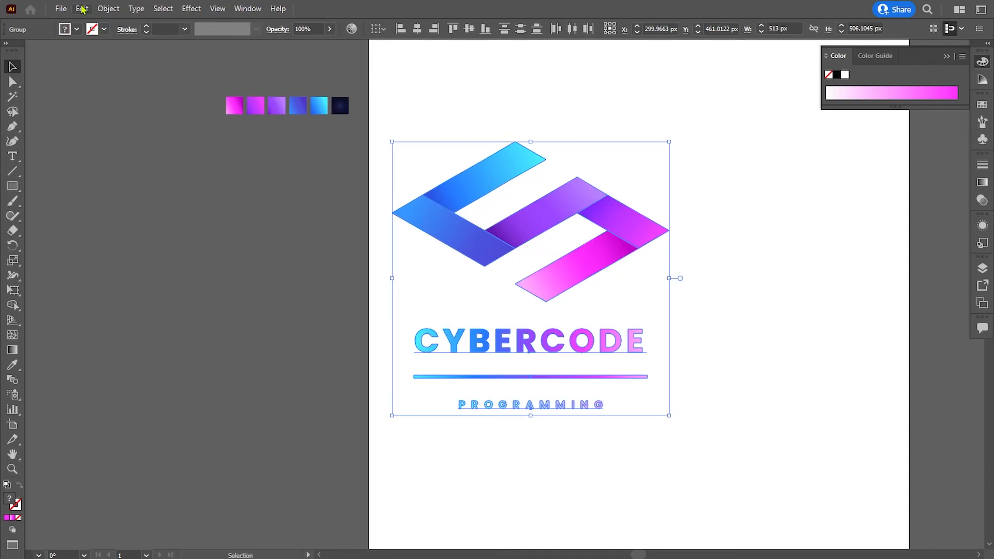
{"action": "left_click", "coordinate": [108, 9]}
{"action": "left_click", "coordinate": [144, 68]}
{"action": "left_click", "coordinate": [774, 357]}
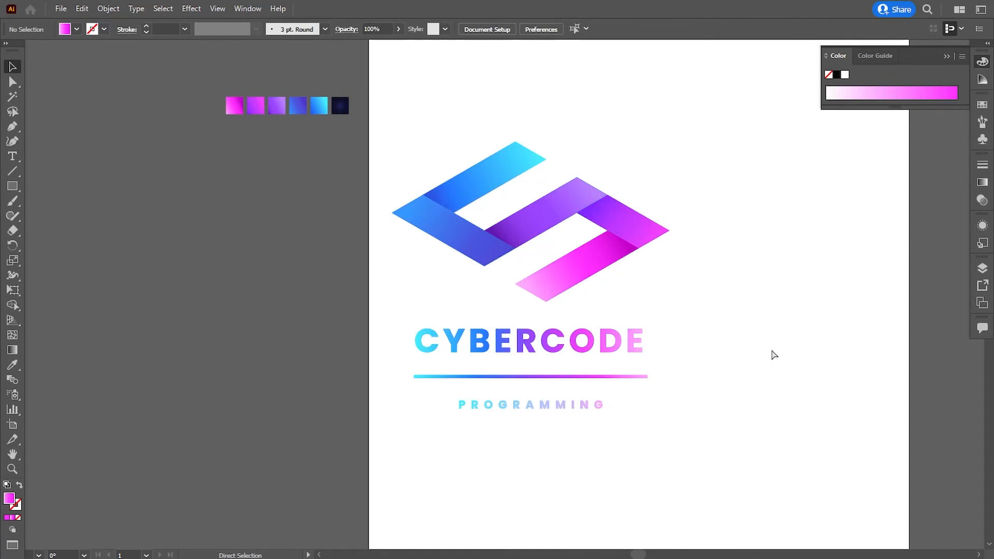
Draw a 1000 × 1000 px rectangle covering the whole artboard and fill it with the dark navy radial gradient sampled from the colour samples
{"action": "key", "text": "ctrl+minus"}
{"action": "left_click_drag", "start_coordinate": [760, 346], "coordinate": [733, 351]}
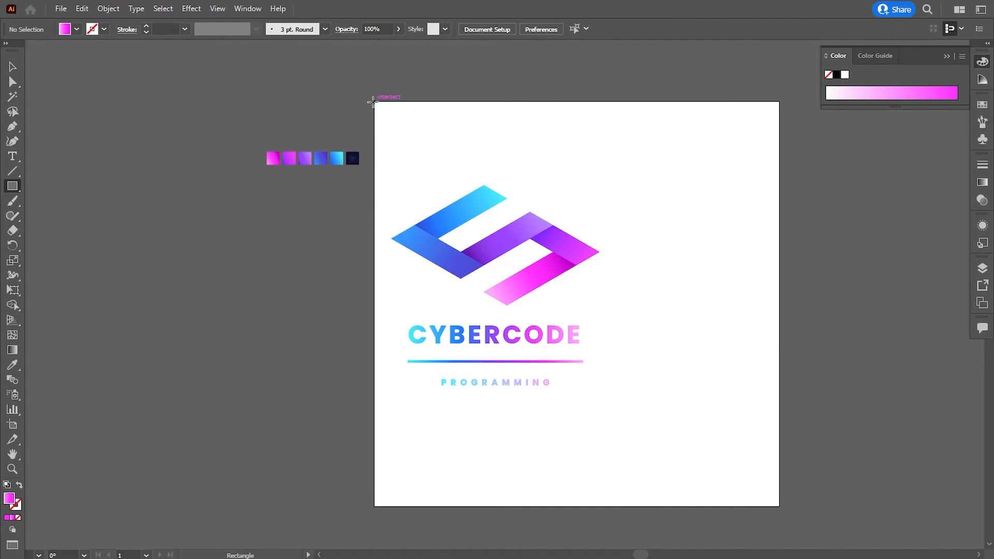
{"action": "left_click_drag", "start_coordinate": [373, 102], "coordinate": [777, 508]}
{"action": "left_click", "coordinate": [13, 365]}
{"action": "left_click", "coordinate": [353, 157]}
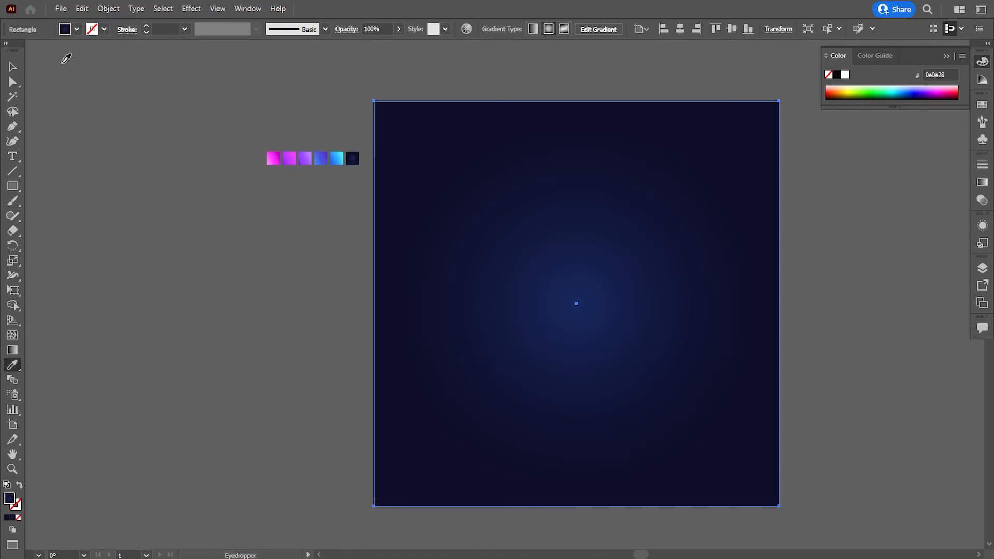
Enlarge the background rectangle's radial gradient so that its outer edge reaches beyond the artboard
{"action": "key", "text": "g"}
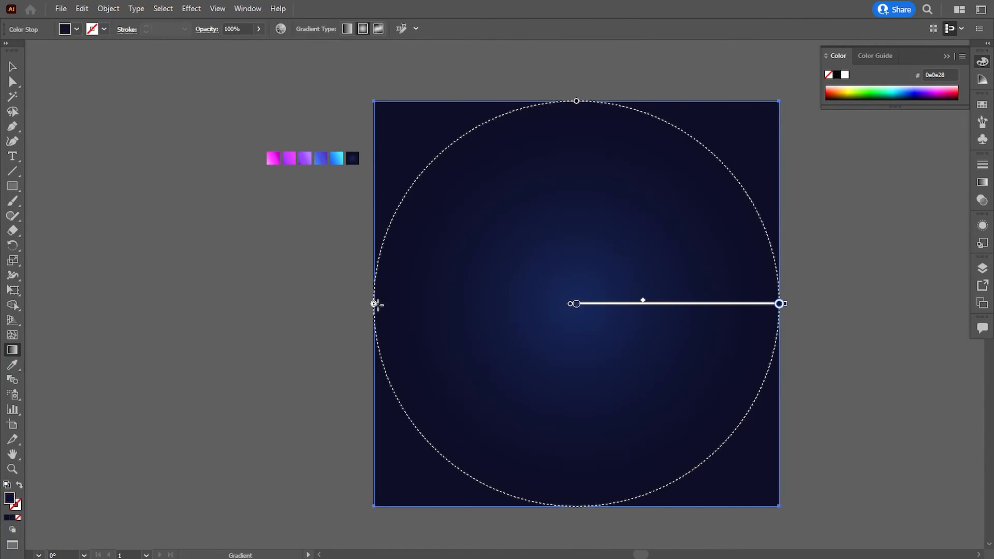
{"action": "left_click_drag", "start_coordinate": [376, 304], "coordinate": [267, 307]}
{"action": "left_click", "coordinate": [13, 67]}
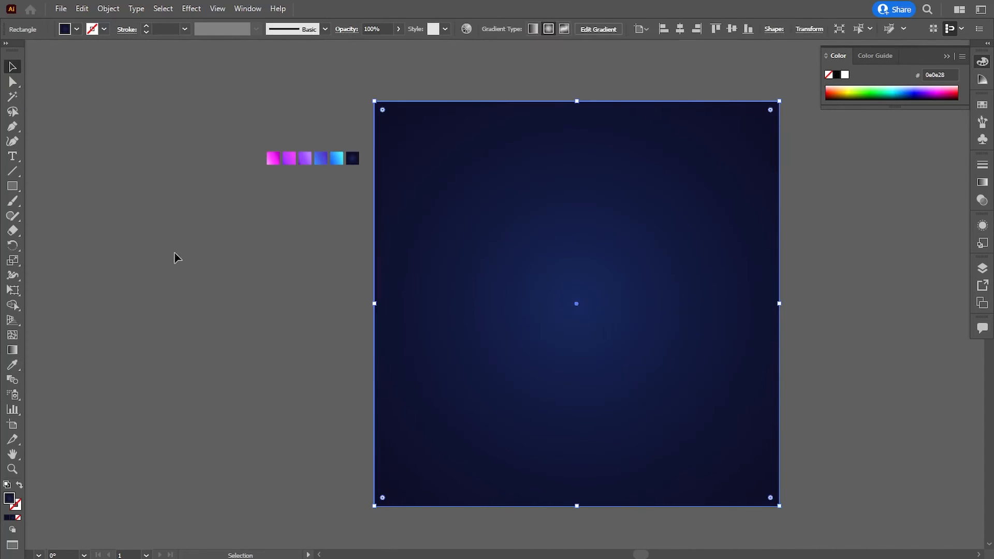
Send the navy background rectangle to the back, behind the logo, and deselect it
{"action": "right_click", "coordinate": [536, 349]}
{"action": "mouse_move", "coordinate": [567, 475]}
{"action": "left_click", "coordinate": [704, 518]}
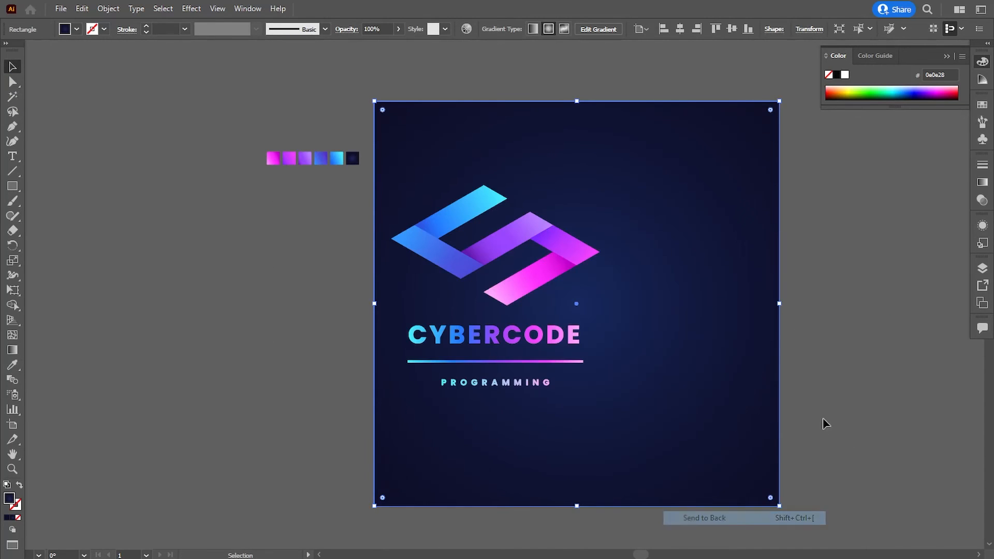
{"action": "left_click", "coordinate": [826, 424]}
Centre the logo group horizontally and vertically on the background rectangle
{"action": "left_click_drag", "start_coordinate": [517, 295], "coordinate": [581, 298]}
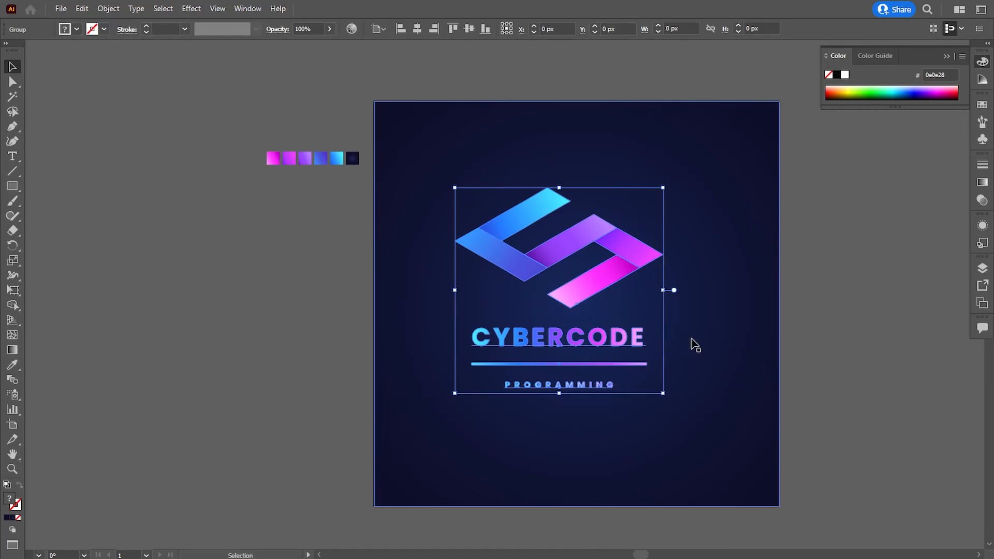
{"action": "left_click", "coordinate": [694, 344], "text": "shift"}
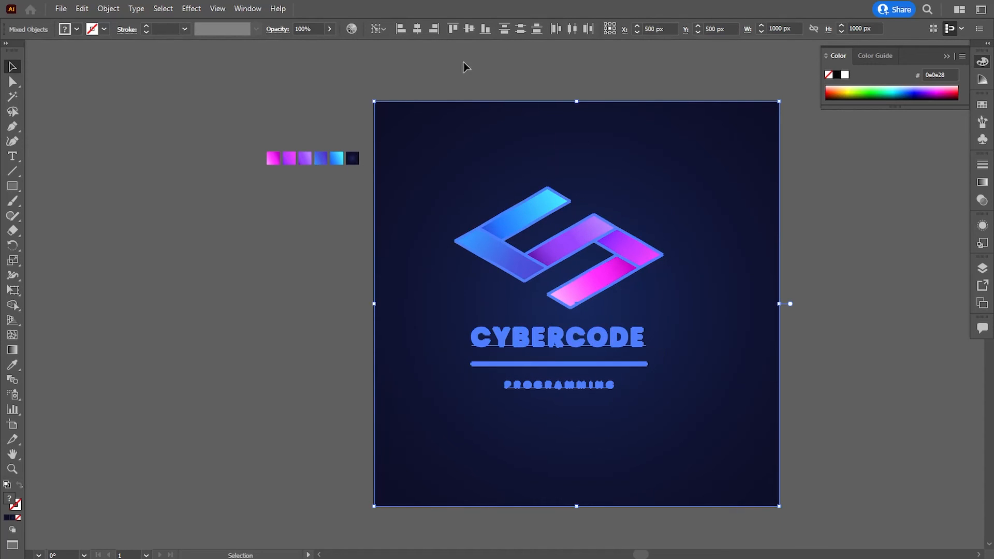
{"action": "left_click", "coordinate": [464, 67]}
{"action": "left_click", "coordinate": [538, 218]}
{"action": "left_click", "coordinate": [417, 28]}
{"action": "left_click", "coordinate": [469, 29]}
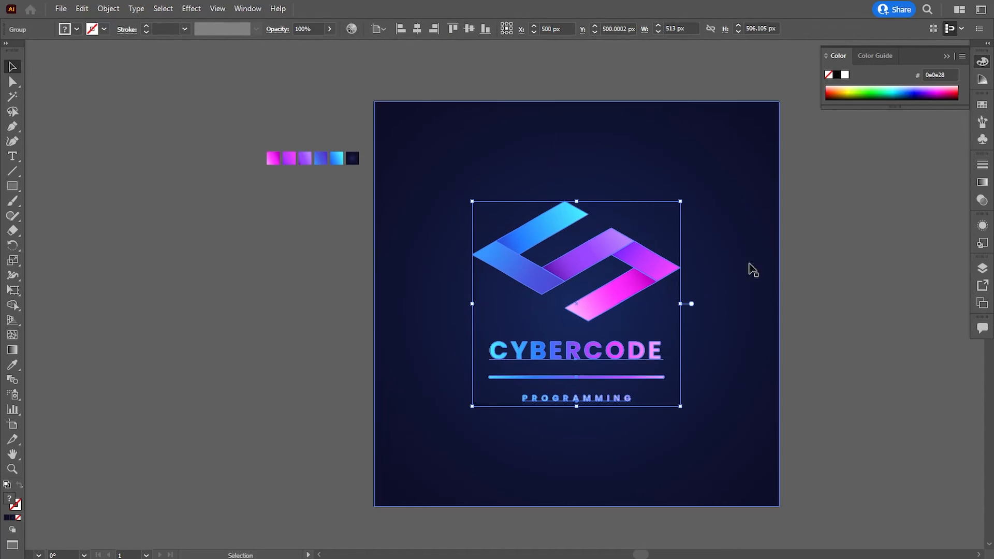
Apply a black Multiply drop shadow to the logo group with 35% opacity, 7 px X and Y offsets and 5 px blur
{"action": "left_click", "coordinate": [801, 302]}
{"action": "left_click_drag", "start_coordinate": [801, 302], "coordinate": [786, 303]}
{"action": "left_click", "coordinate": [650, 265]}
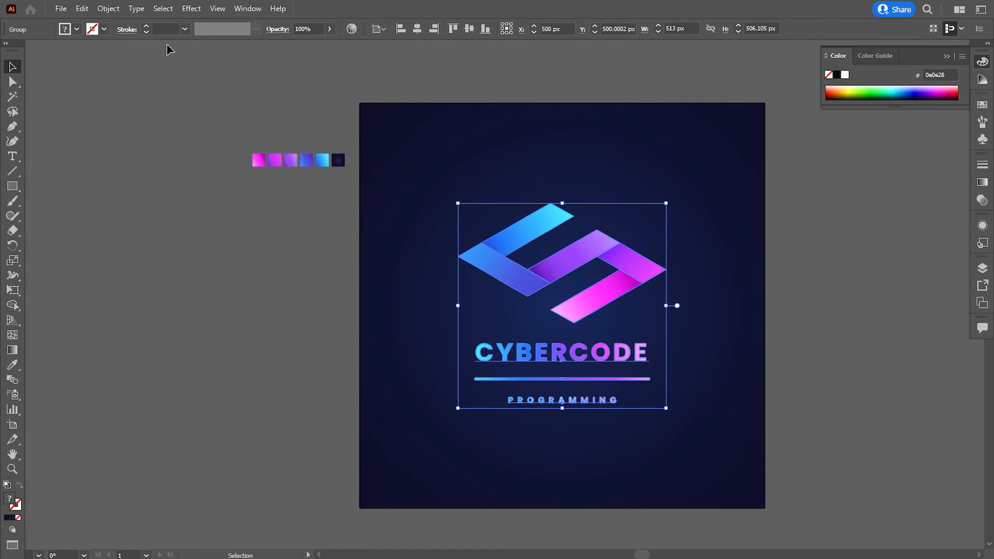
{"action": "left_click", "coordinate": [185, 10]}
{"action": "mouse_move", "coordinate": [244, 150]}
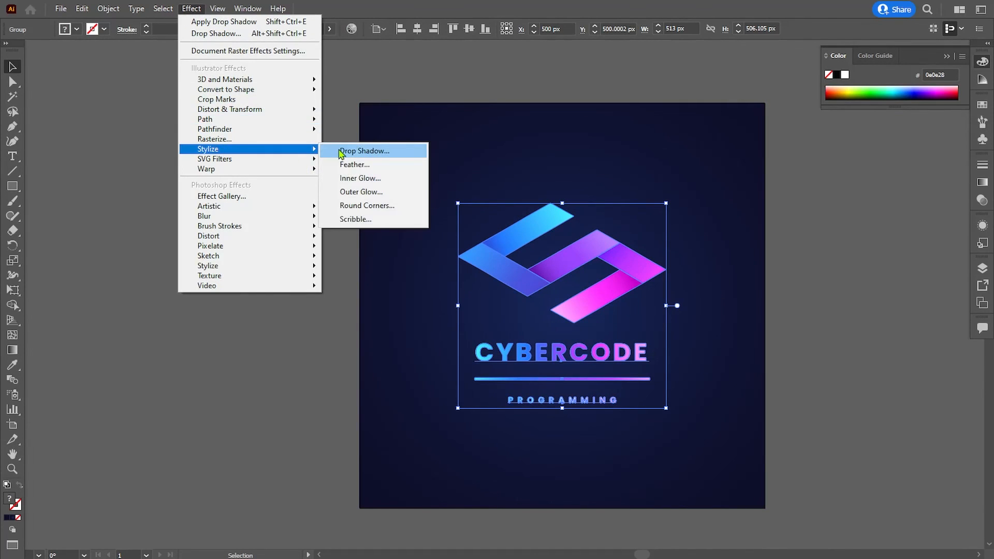
{"action": "left_click", "coordinate": [352, 151]}
{"action": "key", "text": "Tab"}
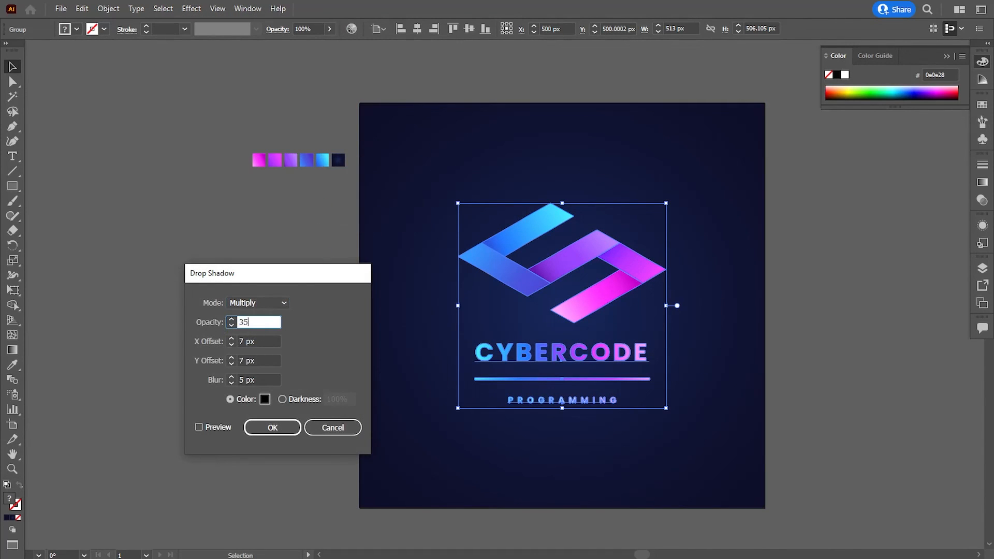
{"action": "left_click", "coordinate": [198, 428]}
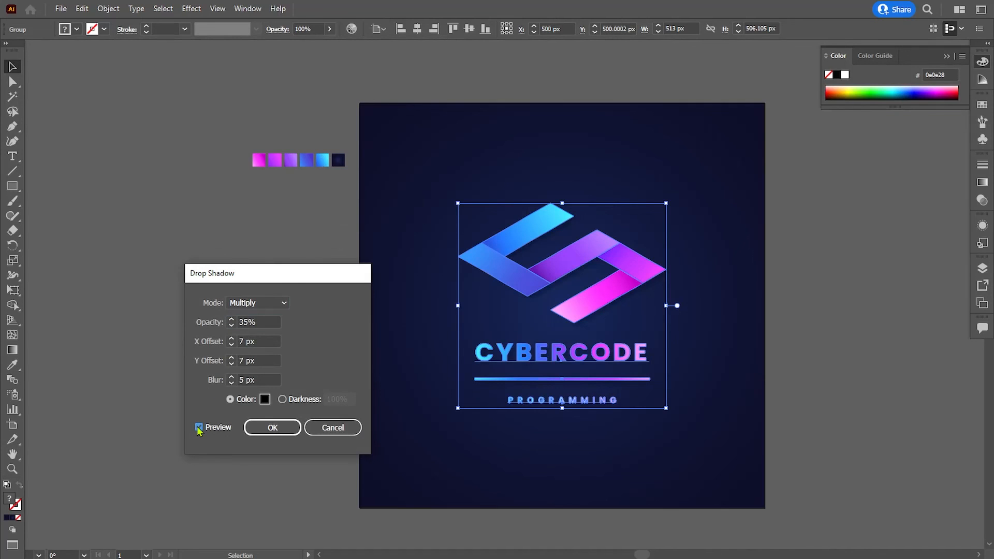
{"action": "left_click", "coordinate": [282, 431]}
{"action": "left_click", "coordinate": [299, 416]}
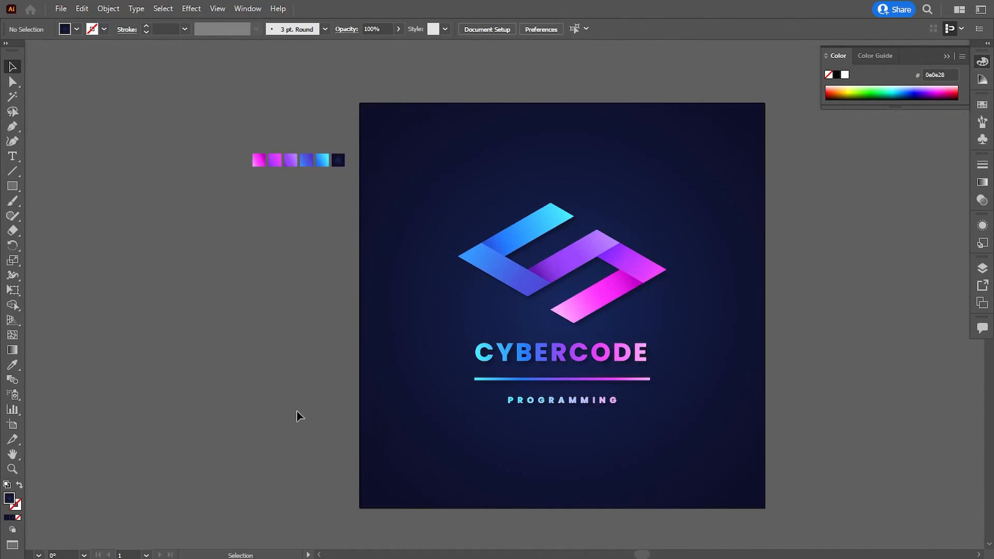